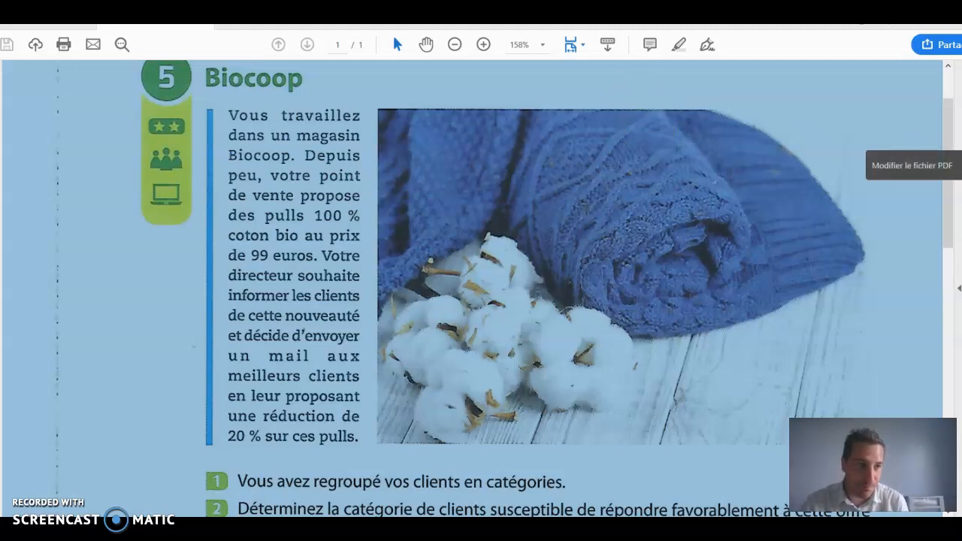
- Read through the Biocoop exercise, examining the client categories table, the score calculation table and the weighting of each criterion
{"action": "left_click_drag", "start_coordinate": [952, 180], "coordinate": [938, 319]}
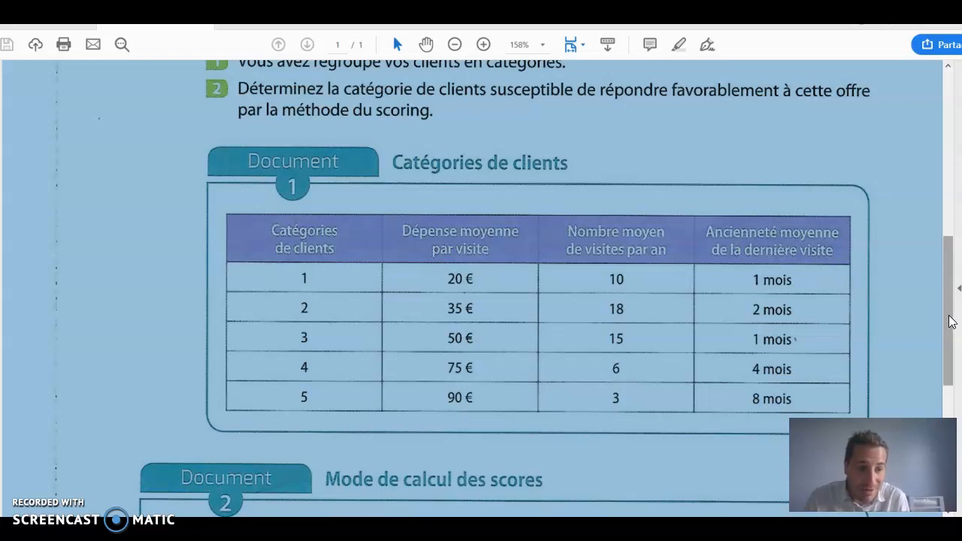
{"action": "left_click_drag", "start_coordinate": [948, 325], "coordinate": [946, 333]}
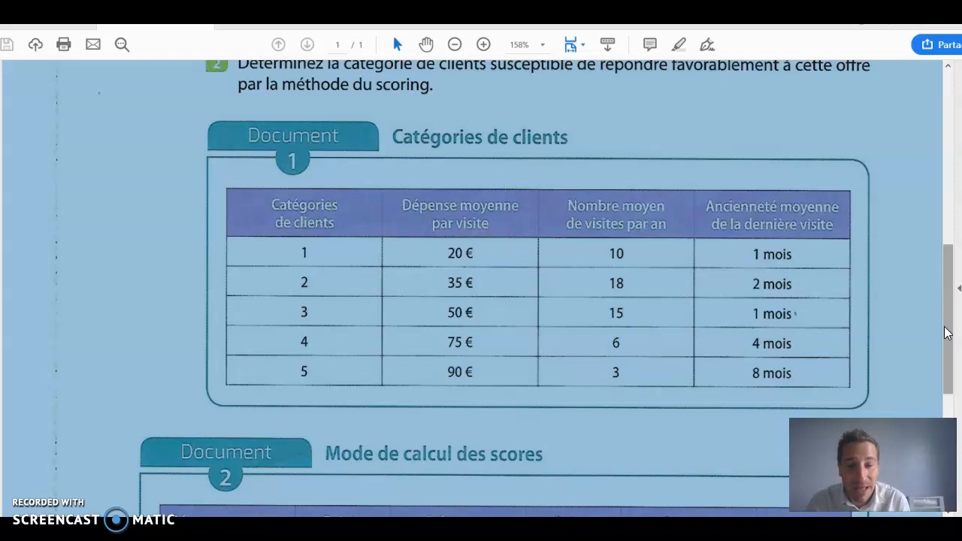
{"action": "left_click_drag", "start_coordinate": [946, 334], "coordinate": [947, 416]}
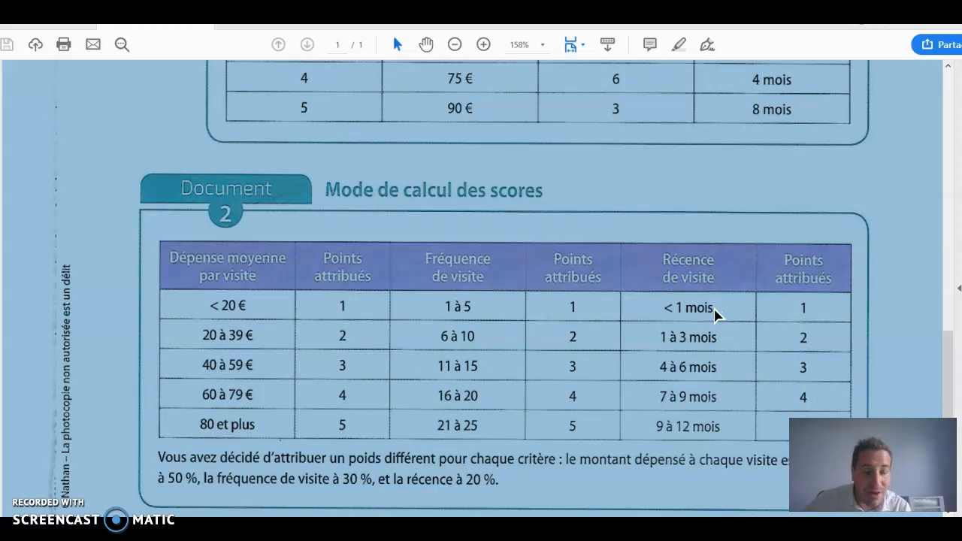
{"action": "left_click", "coordinate": [714, 310]}
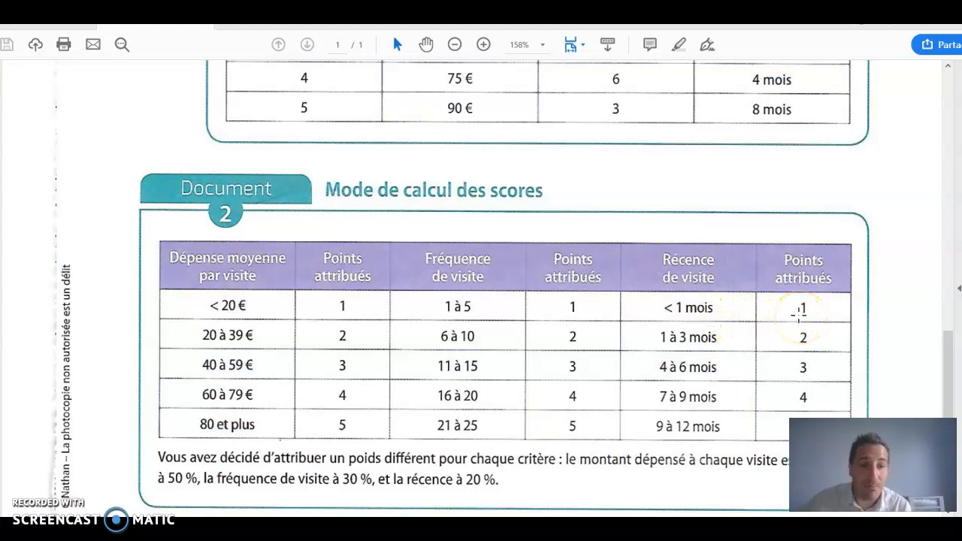
{"action": "left_click", "coordinate": [948, 342]}
{"action": "left_click_drag", "start_coordinate": [949, 342], "coordinate": [947, 372]}
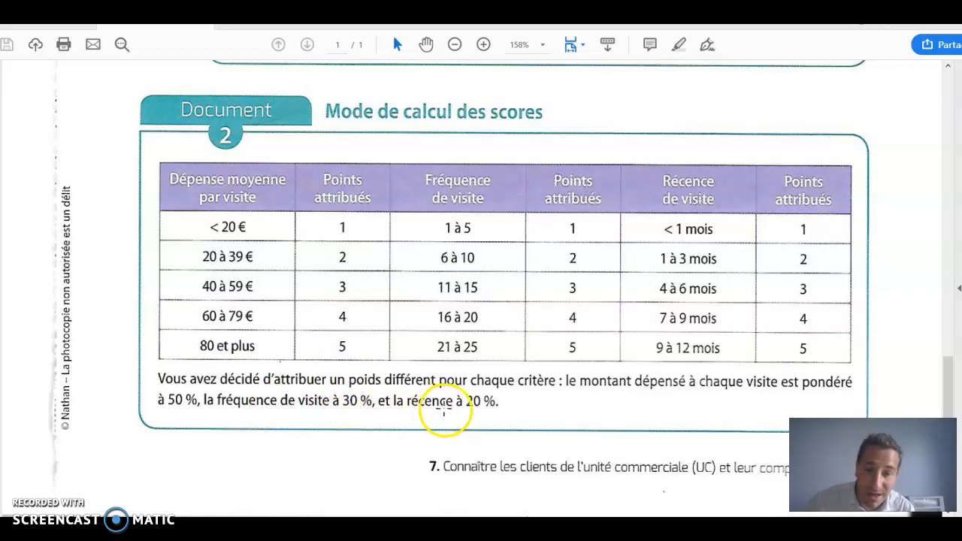
{"action": "left_click", "coordinate": [454, 409]}
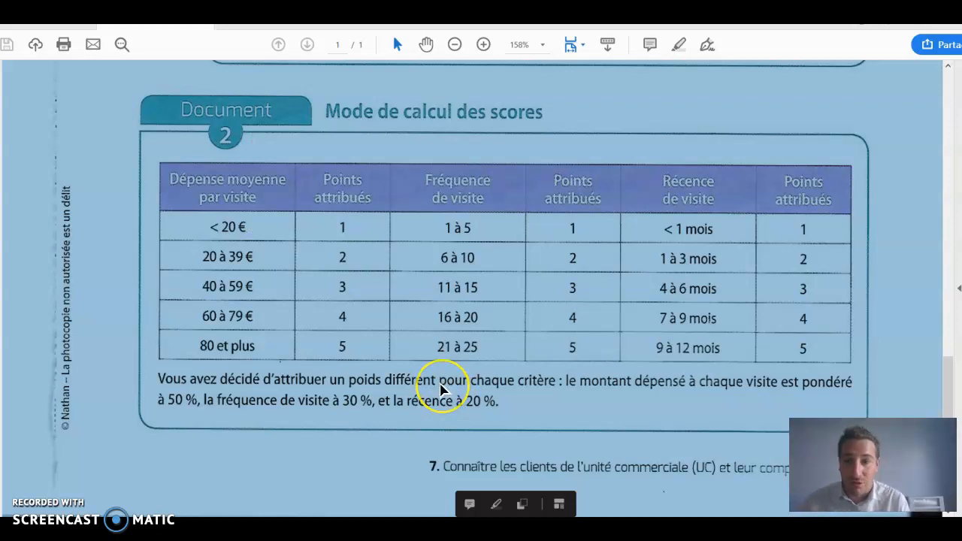
{"action": "left_click", "coordinate": [442, 389]}
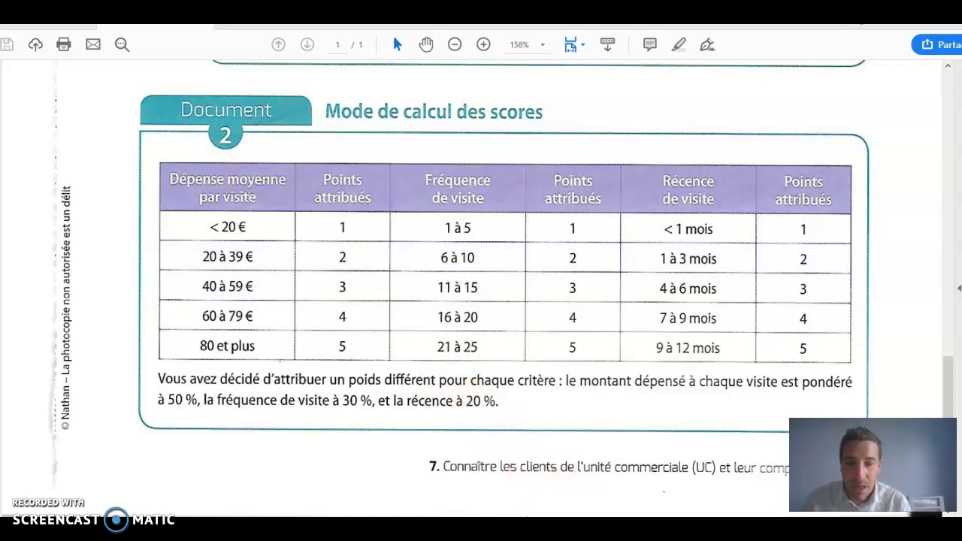
- Switch to the Excel workbook and examine the client scoring table and its criterion weights on the elev sheet
{"action": "left_click", "coordinate": [590, 496]}
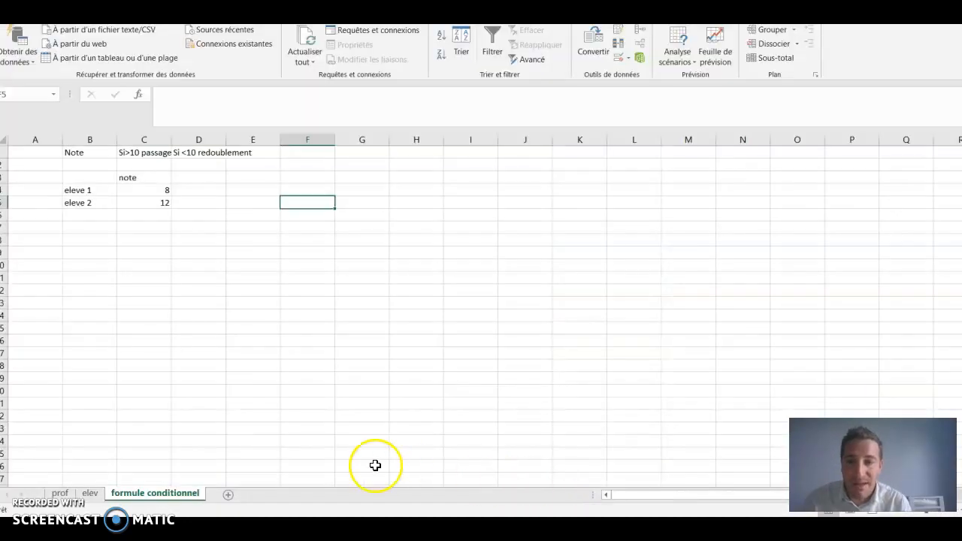
{"action": "left_click", "coordinate": [92, 493]}
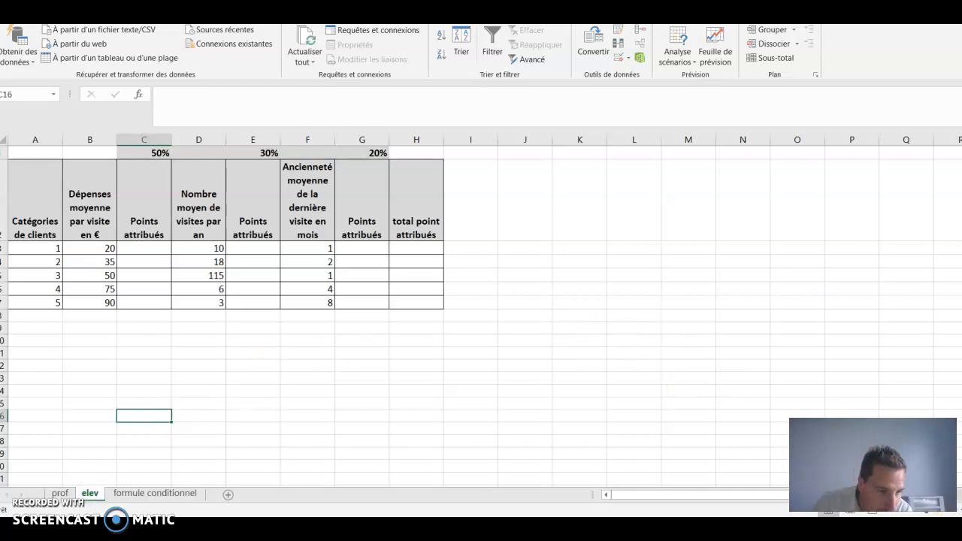
{"action": "scroll", "coordinate": [481, 316], "scroll_direction": "right", "scroll_amount": 2}
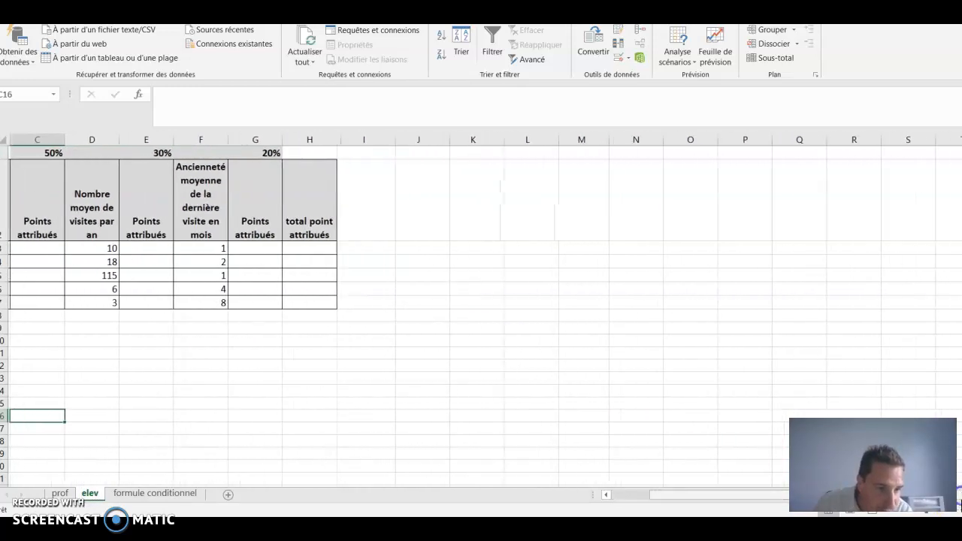
{"action": "scroll", "coordinate": [481, 315], "scroll_direction": "left", "scroll_amount": 2}
{"action": "scroll", "coordinate": [481, 316], "scroll_direction": "up", "scroll_amount": 3, "text": "ctrl"}
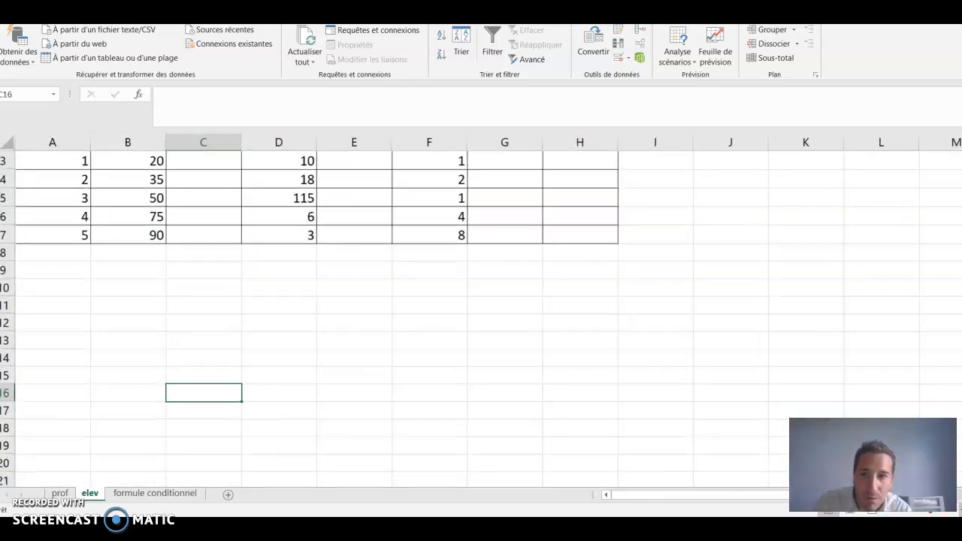
{"action": "scroll", "coordinate": [481, 312], "scroll_direction": "up", "scroll_amount": 1, "text": "ctrl"}
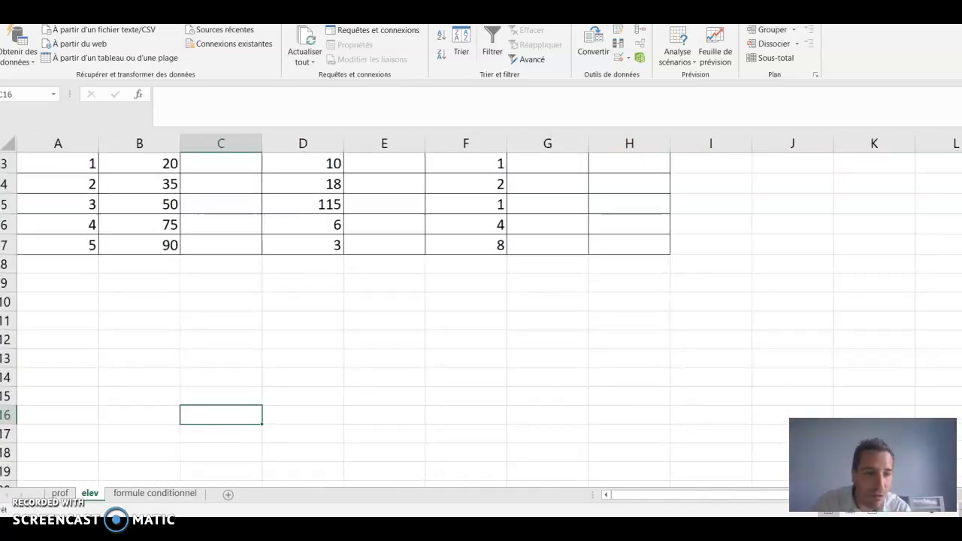
{"action": "scroll", "coordinate": [480, 312], "scroll_direction": "up", "scroll_amount": 1, "text": "ctrl"}
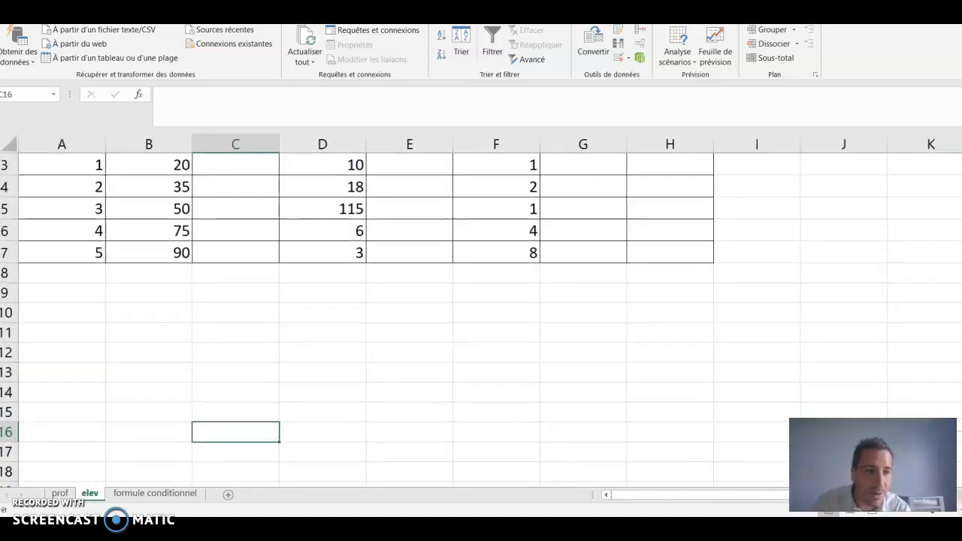
{"action": "scroll", "coordinate": [481, 301], "scroll_direction": "up", "scroll_amount": 1}
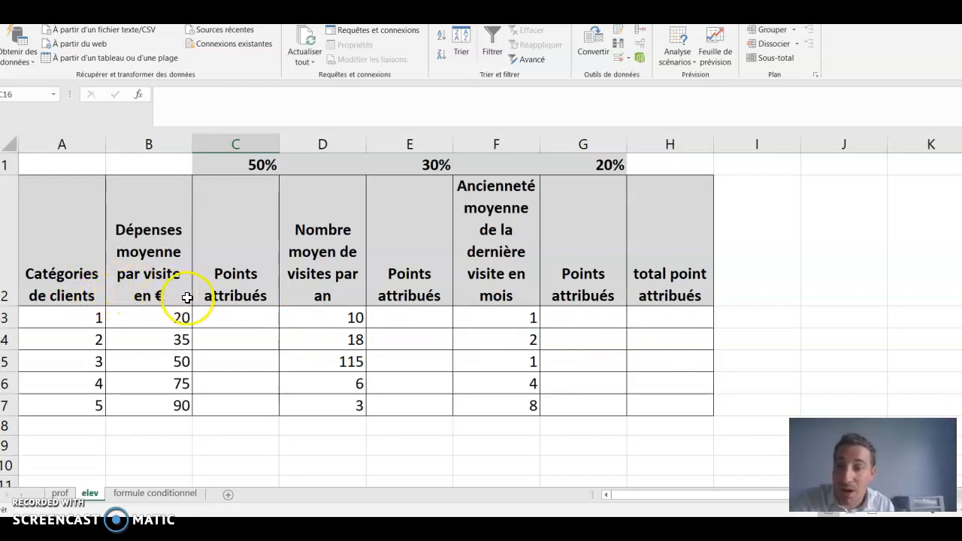
{"action": "left_click", "coordinate": [237, 165]}
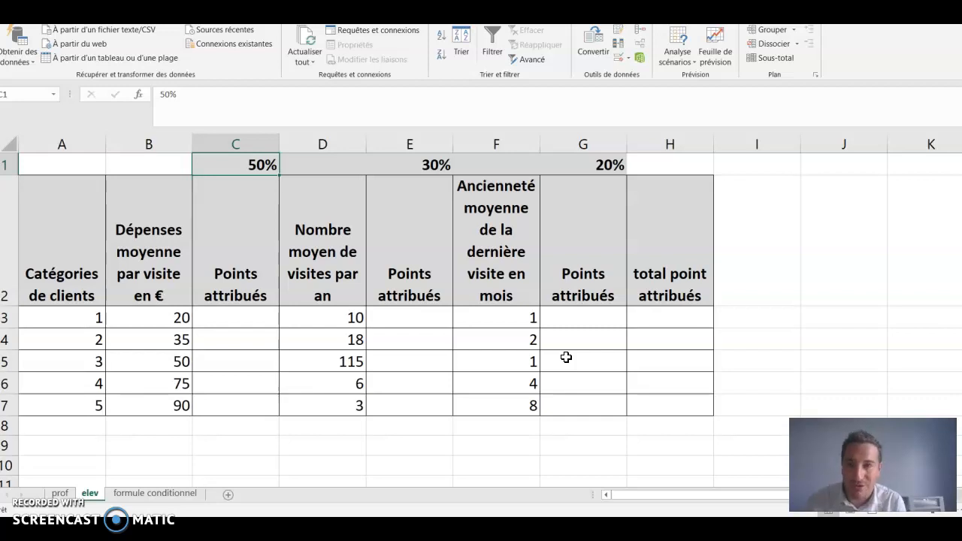
- Open the formule conditionnel sheet and clear the two students' grades in C4:C5
{"action": "left_click", "coordinate": [187, 494]}
{"action": "left_click_drag", "start_coordinate": [146, 192], "coordinate": [146, 201]}
{"action": "key", "text": "Delete"}
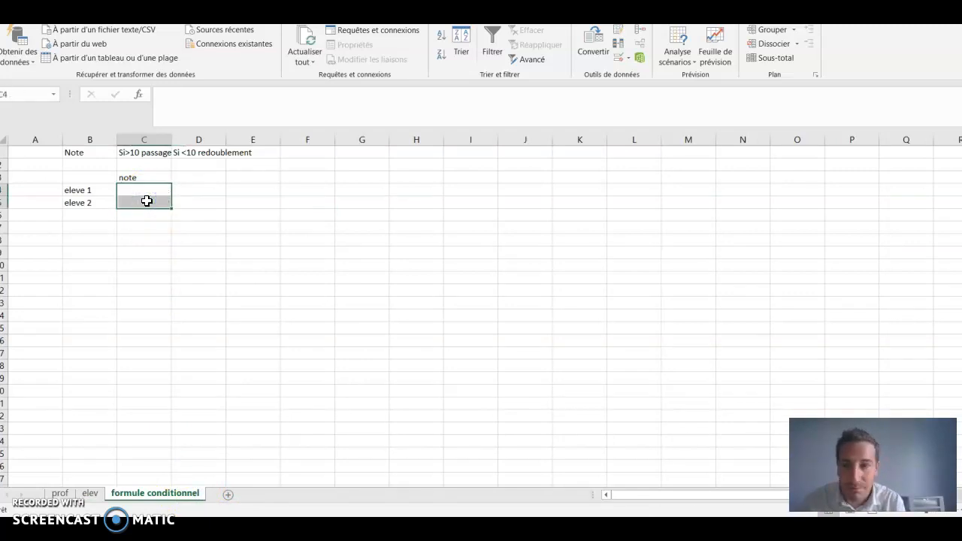
{"action": "left_click", "coordinate": [110, 166]}
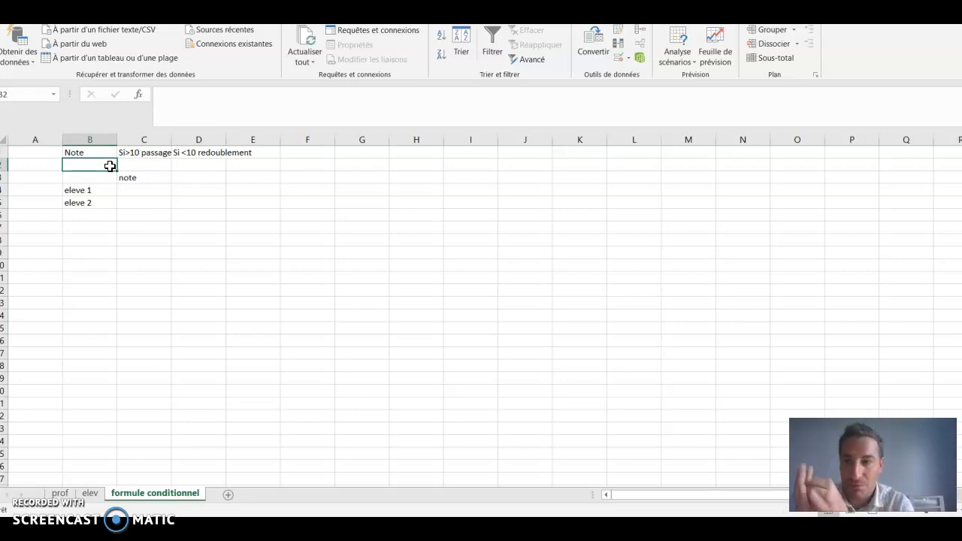
{"action": "left_click_drag", "start_coordinate": [85, 153], "coordinate": [213, 200]}
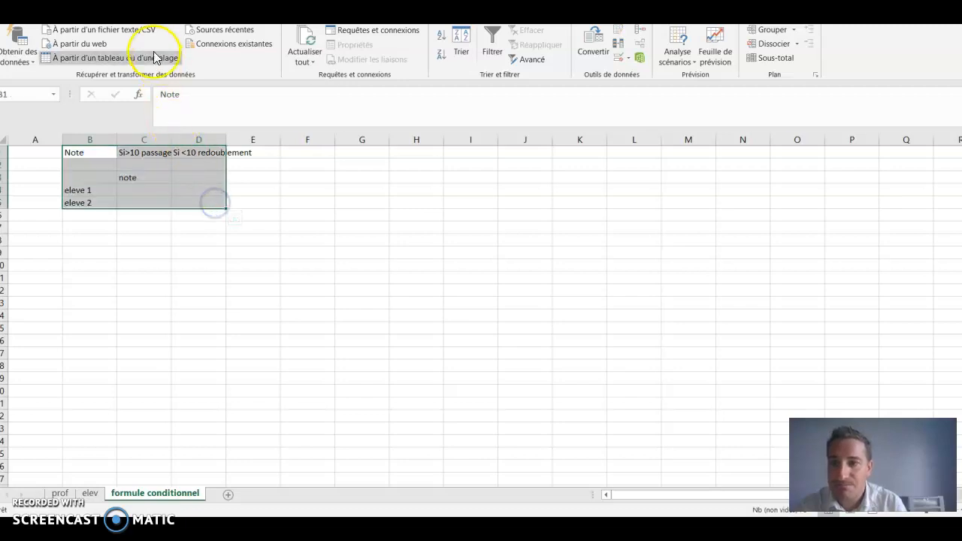
{"action": "left_click", "coordinate": [177, 155]}
{"action": "left_click", "coordinate": [147, 158]}
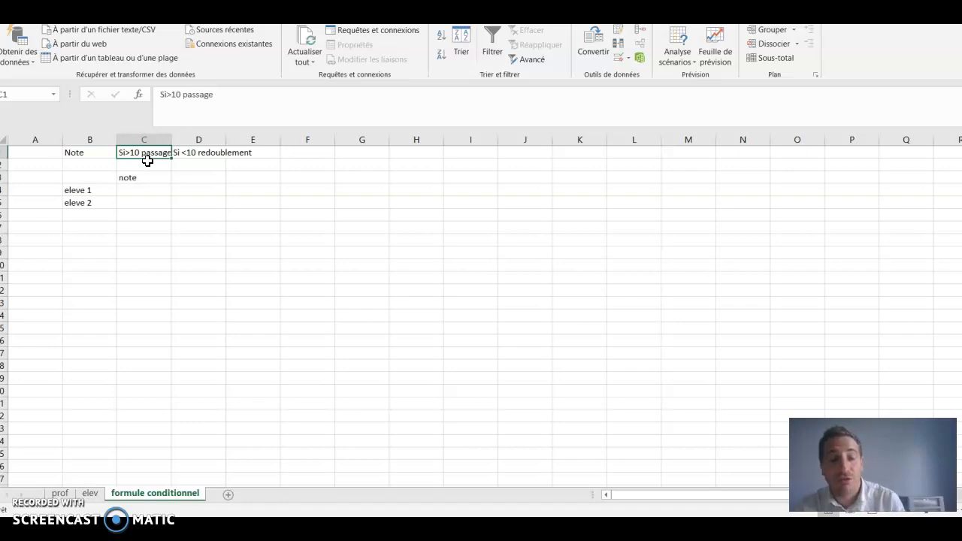
- Enter the grade 8 for eleve 1 in C4 and 12 for eleve 2 in C5
{"action": "left_click", "coordinate": [145, 186]}
{"action": "type", "text": "8"}
{"action": "key", "text": "Return"}
{"action": "type", "text": "12"}
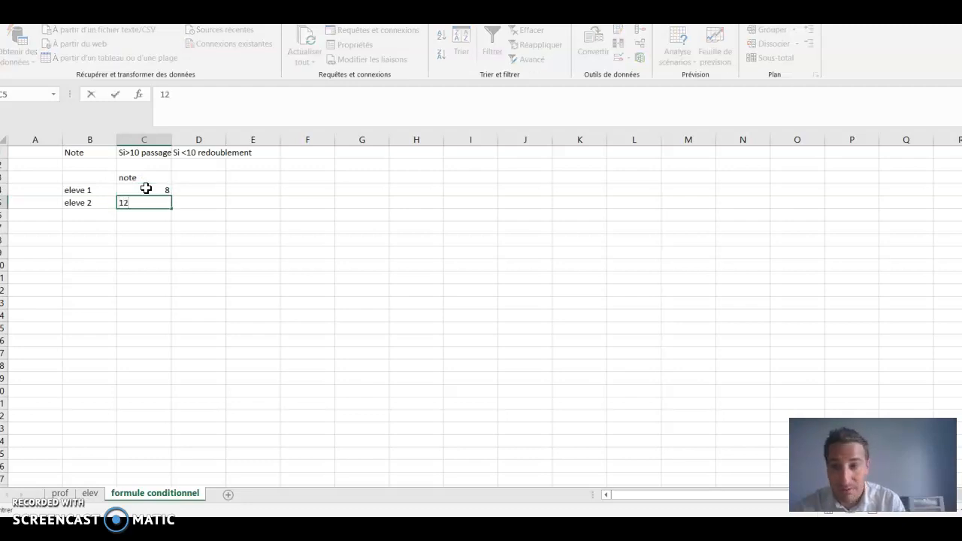
{"action": "key", "text": "Return"}
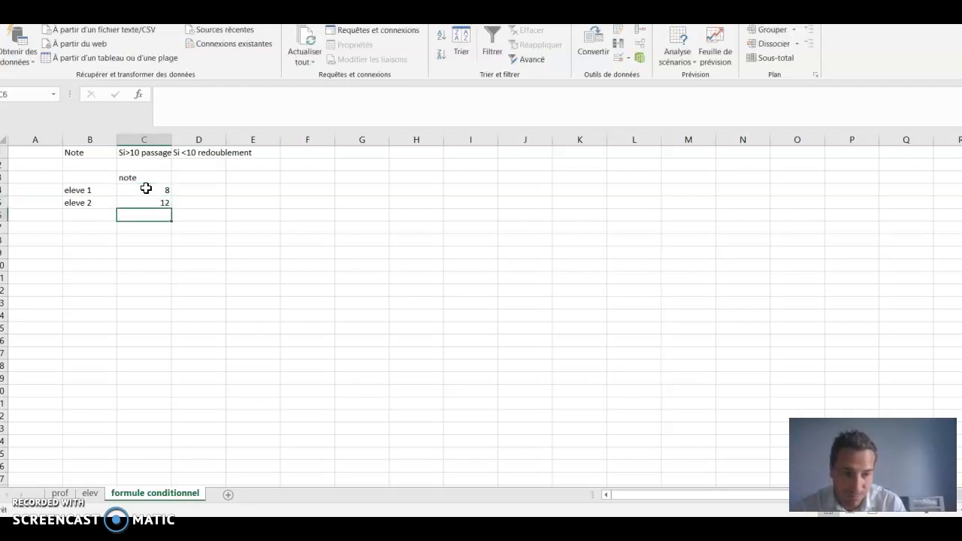
- Enter the conditional formula =SI(C4<10;"redoublement";"passage") in D4 for eleve 1
{"action": "left_click", "coordinate": [215, 191]}
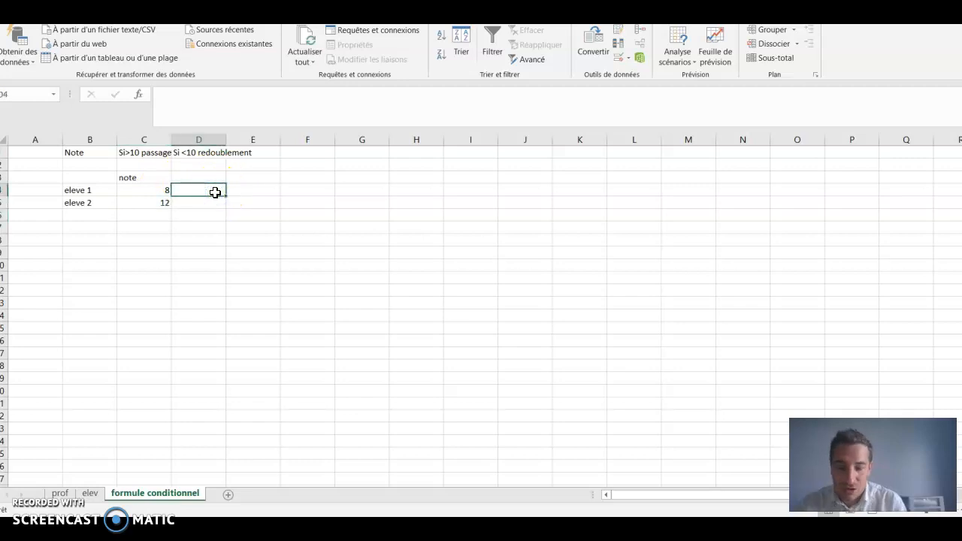
{"action": "type", "text": "=s"}
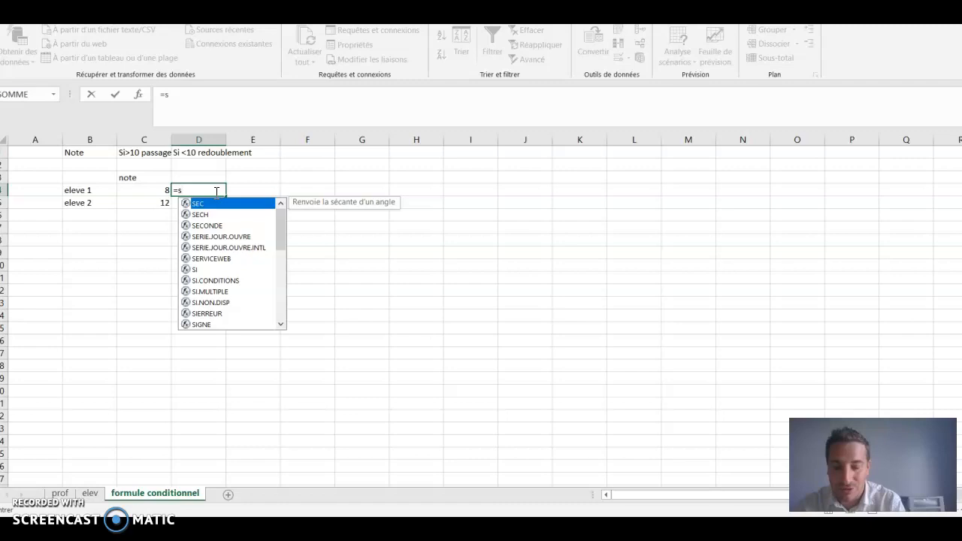
{"action": "type", "text": "i("}
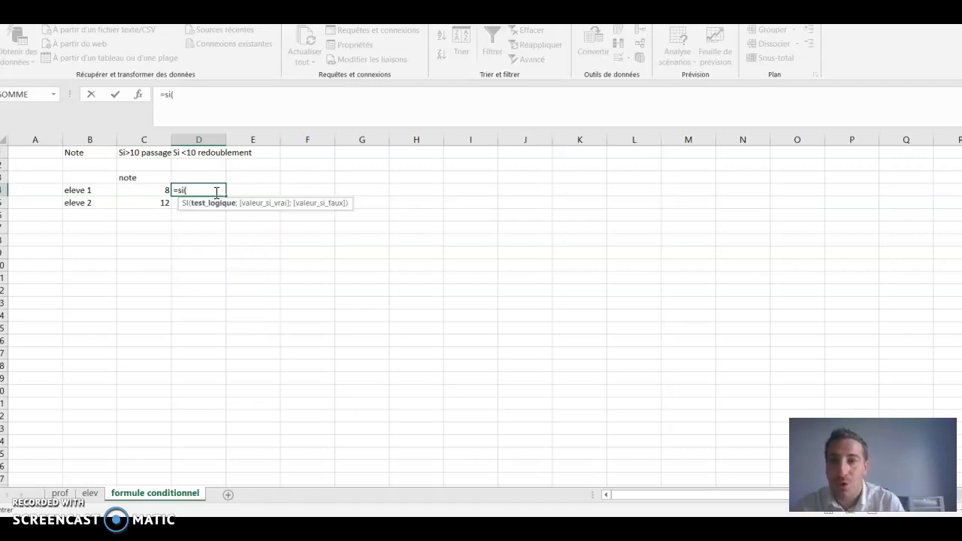
{"action": "left_click", "coordinate": [161, 192]}
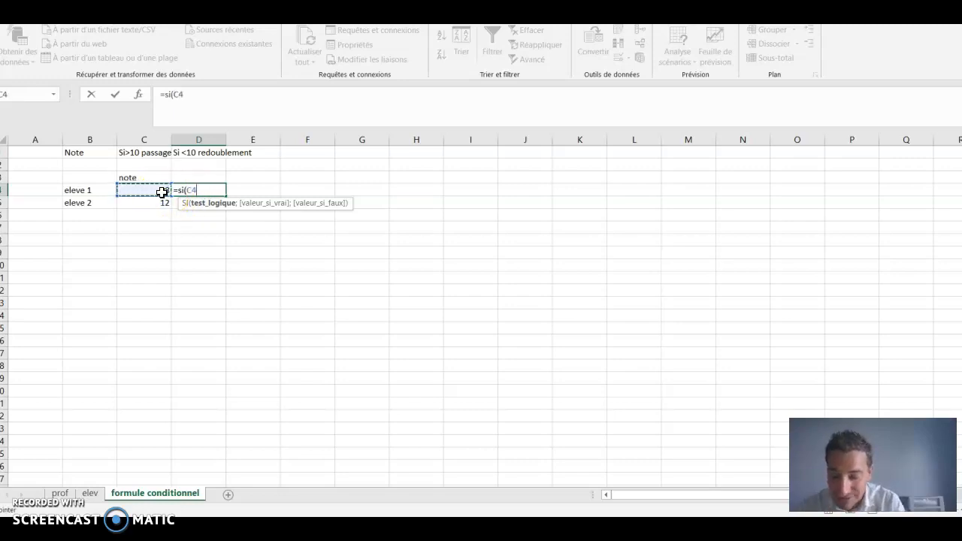
{"action": "type", "text": "<10"}
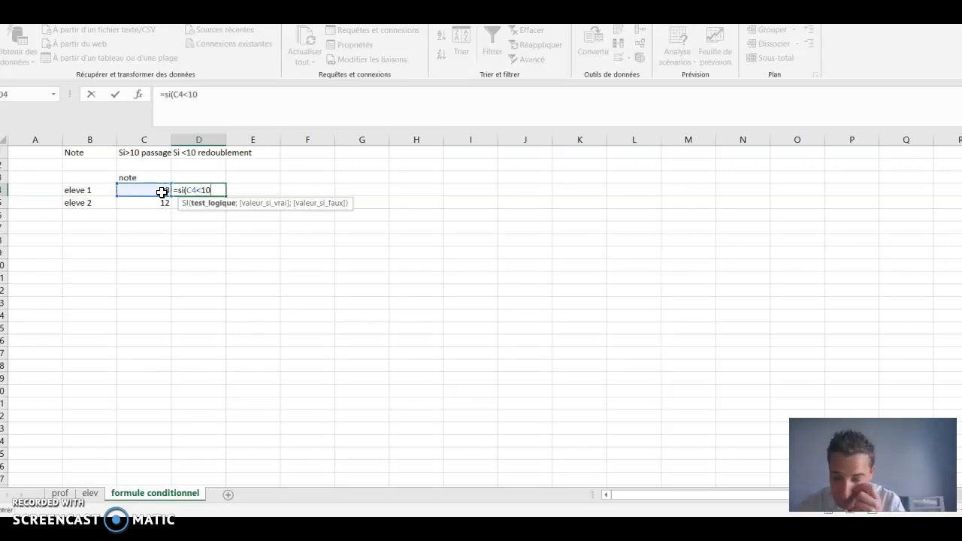
{"action": "type", "text": ";"}
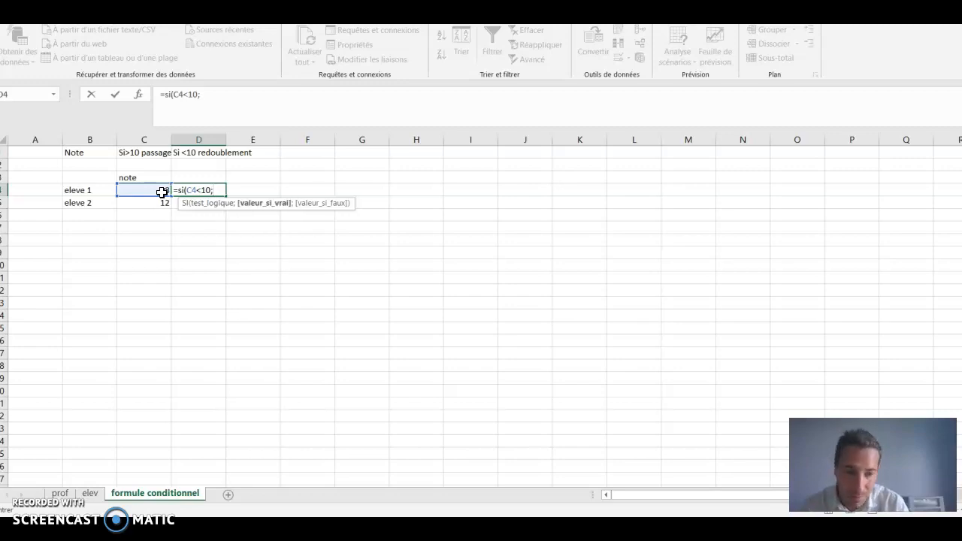
{"action": "type", "text": "\"re"}
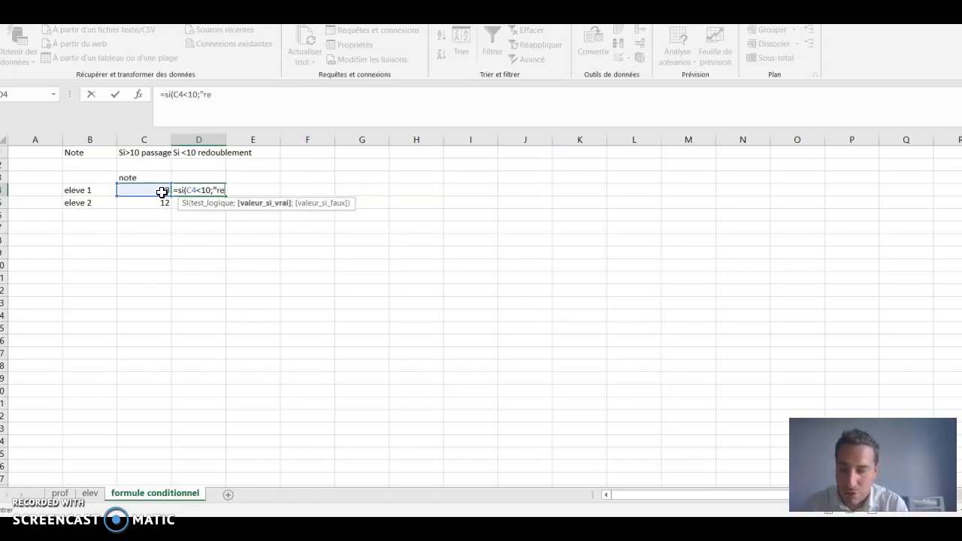
{"action": "type", "text": "doublemen"}
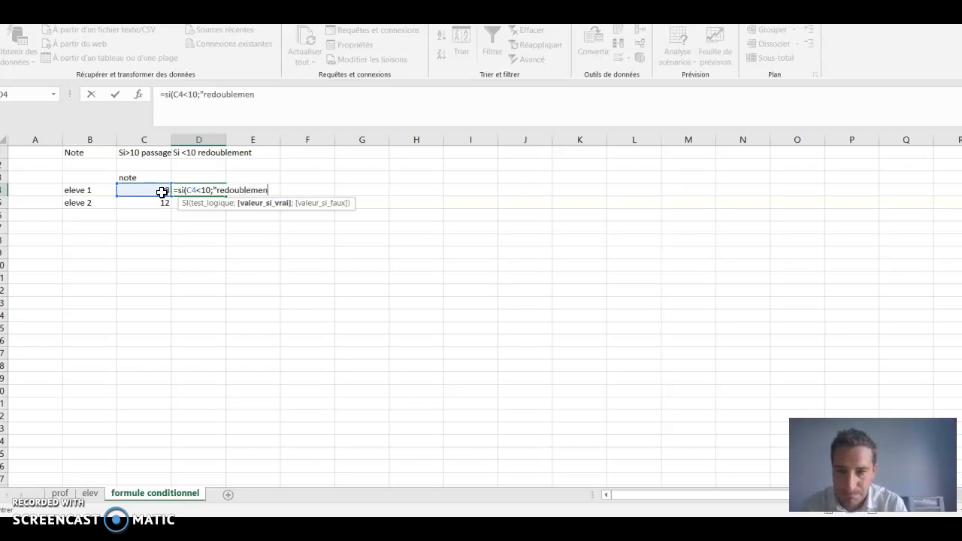
{"action": "type", "text": "t\""}
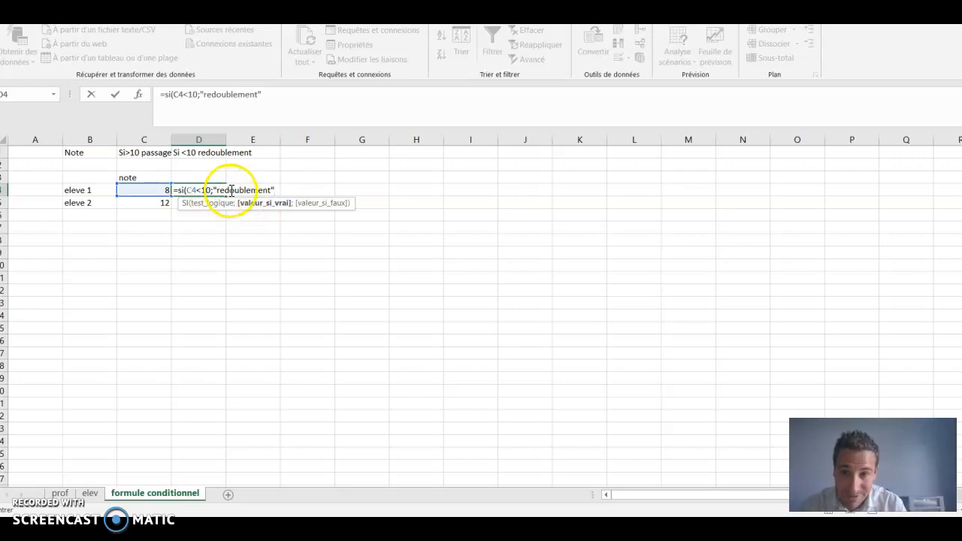
{"action": "type", "text": ";"}
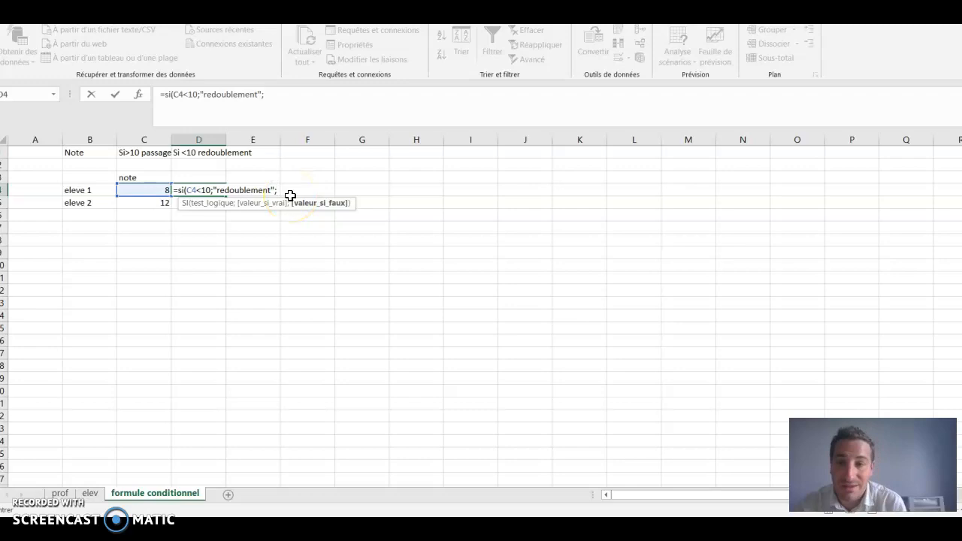
{"action": "type", "text": "\"pas"}
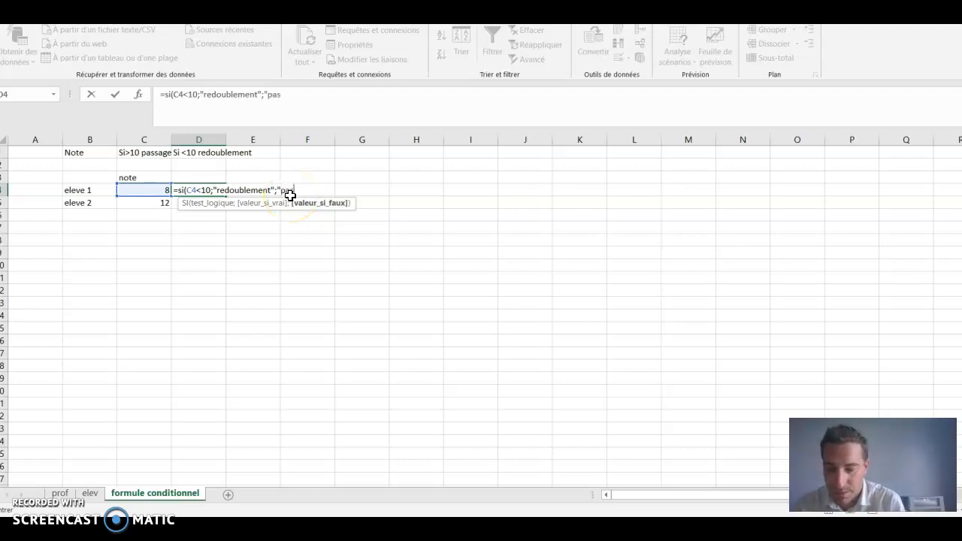
{"action": "type", "text": "sage\")"}
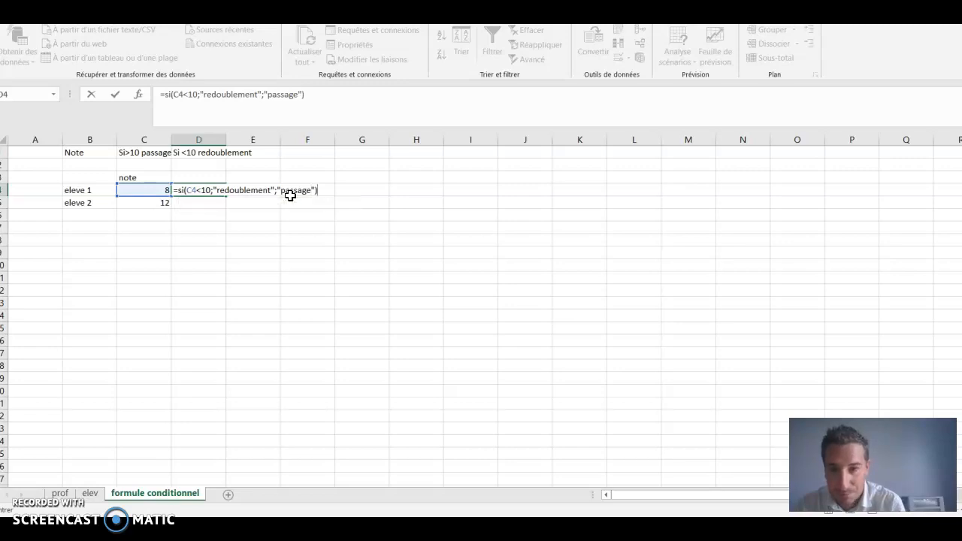
{"action": "key", "text": "Return"}
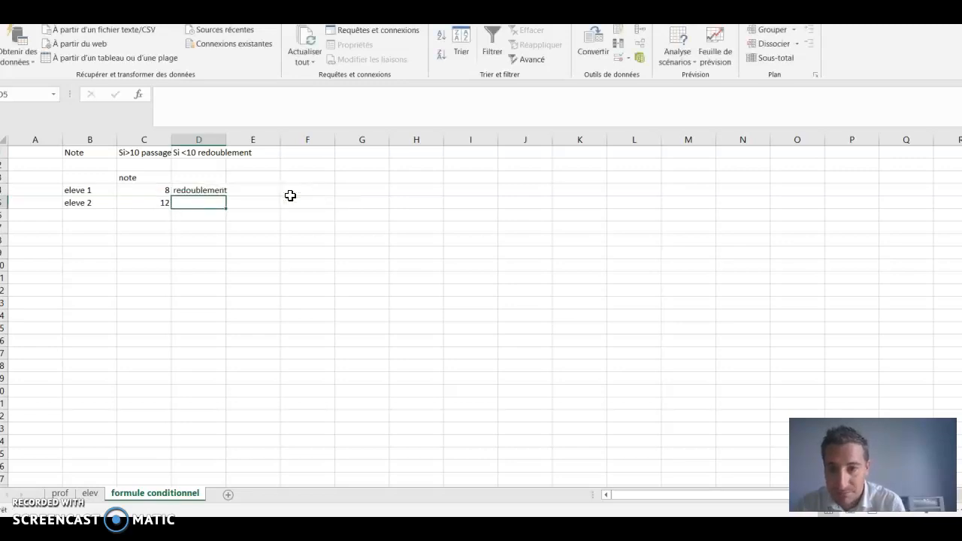
{"action": "left_click", "coordinate": [215, 190]}
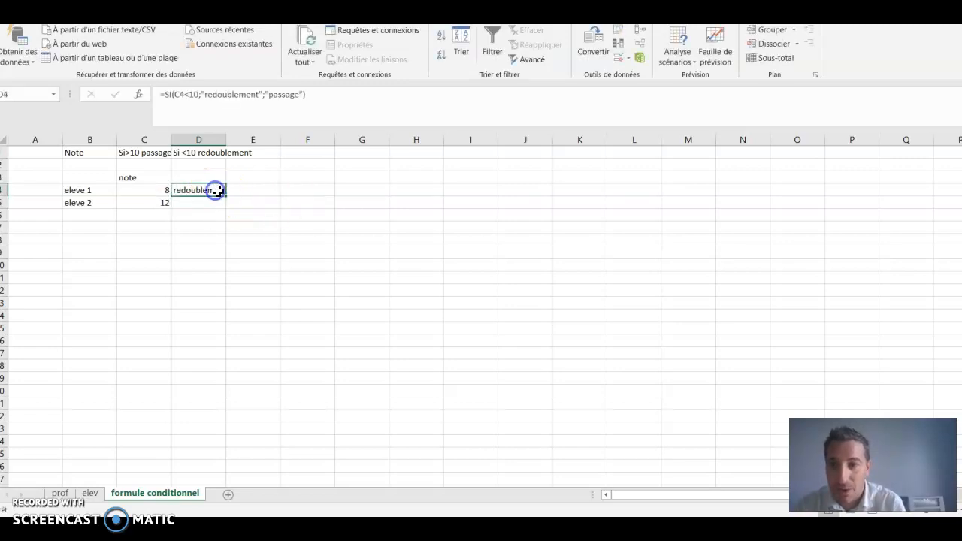
- Copy the conditional formula from D4 down to D5 for eleve 2
{"action": "left_click_drag", "start_coordinate": [224, 194], "coordinate": [227, 205]}
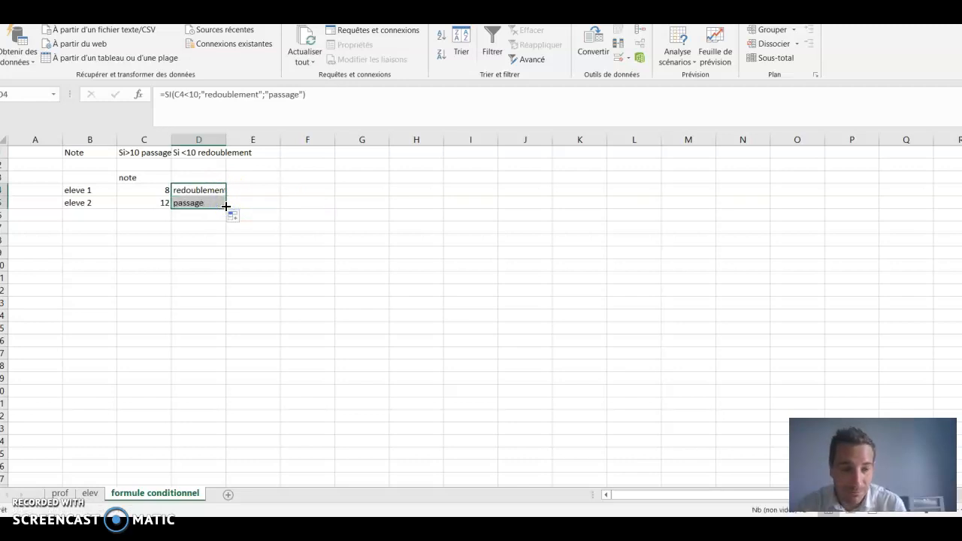
{"action": "left_click", "coordinate": [221, 215]}
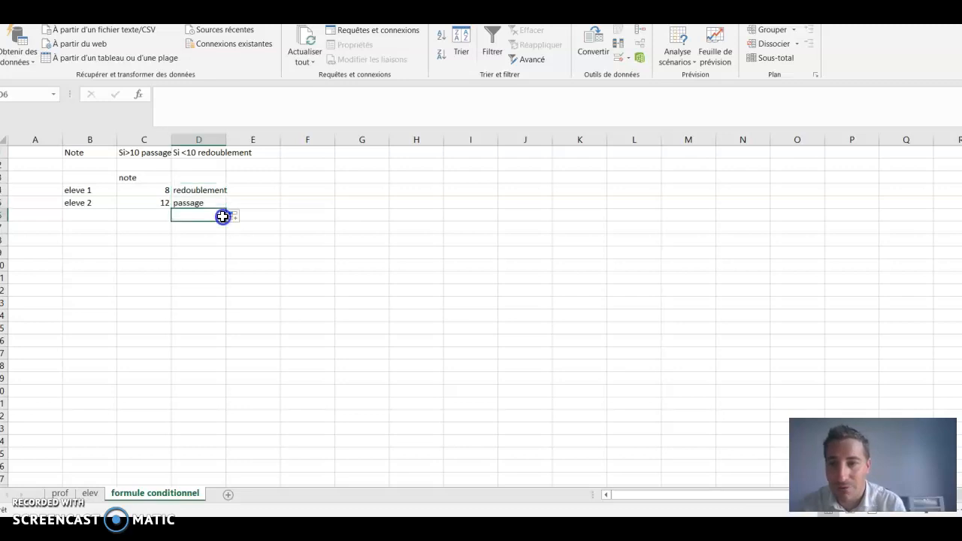
- Add a third student, élève 3, in B6 with the grade 9 in C6
{"action": "left_click", "coordinate": [104, 216]}
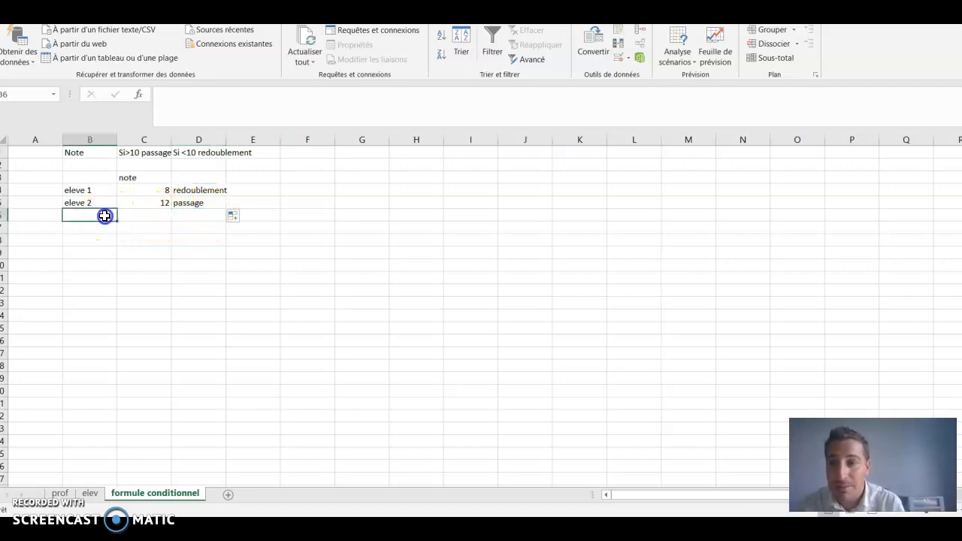
{"action": "type", "text": "élev"}
{"action": "key", "text": "BackSpace"}
{"action": "key", "text": "BackSpace"}
{"action": "key", "text": "BackSpace"}
{"action": "key", "text": "BackSpace"}
{"action": "type", "text": "él"}
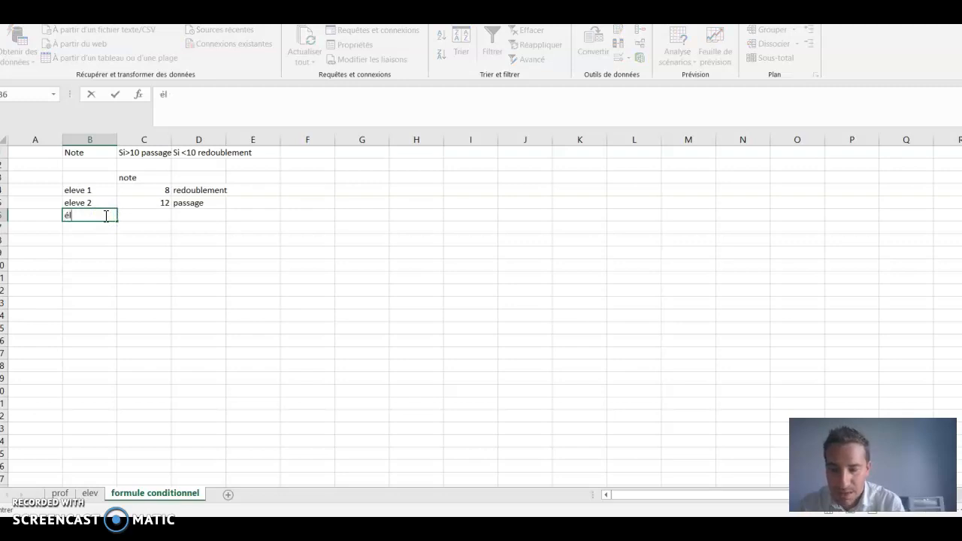
{"action": "type", "text": "ève 3"}
{"action": "key", "text": "Tab"}
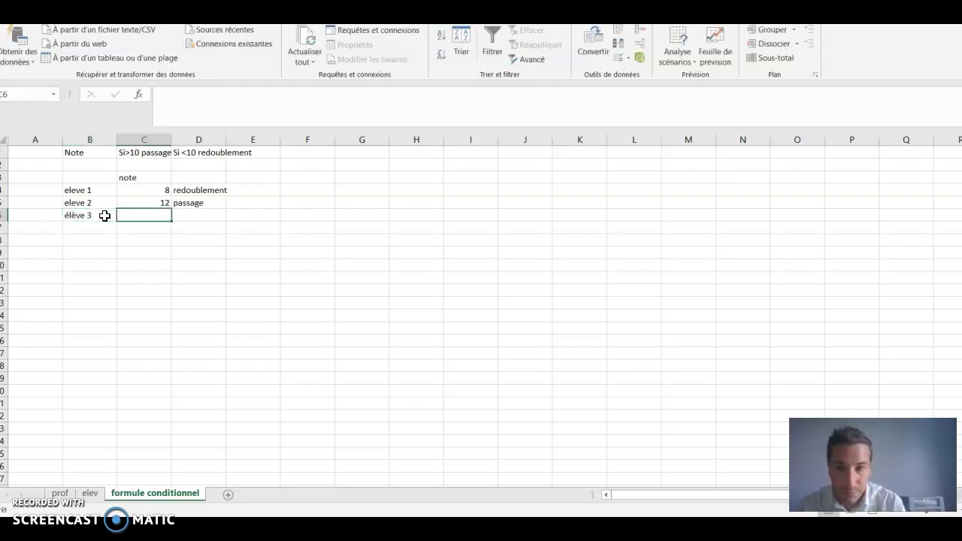
{"action": "type", "text": "9"}
{"action": "key", "text": "Return"}
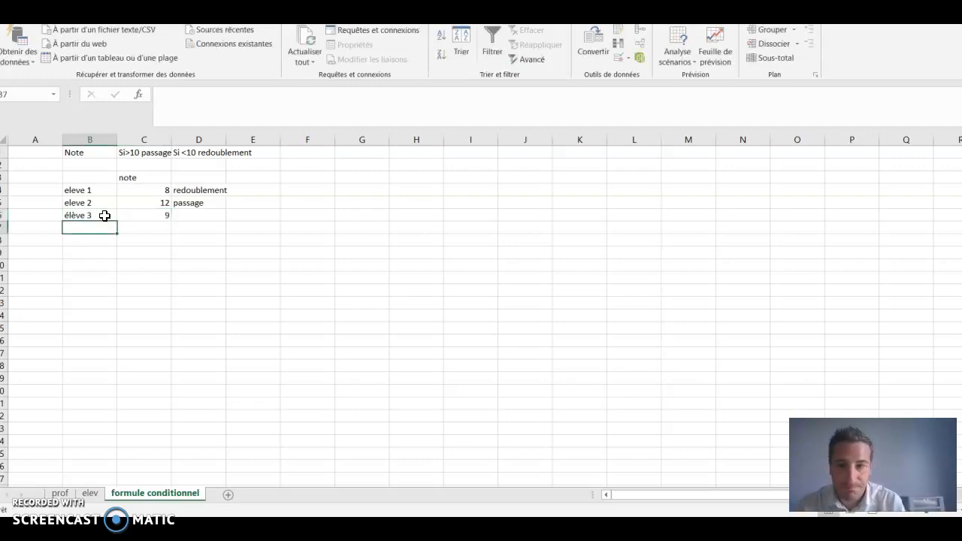
- Copy the conditional formula from D5 down to D6 for élève 3
{"action": "left_click", "coordinate": [185, 204]}
{"action": "left_click_drag", "start_coordinate": [226, 209], "coordinate": [226, 217]}
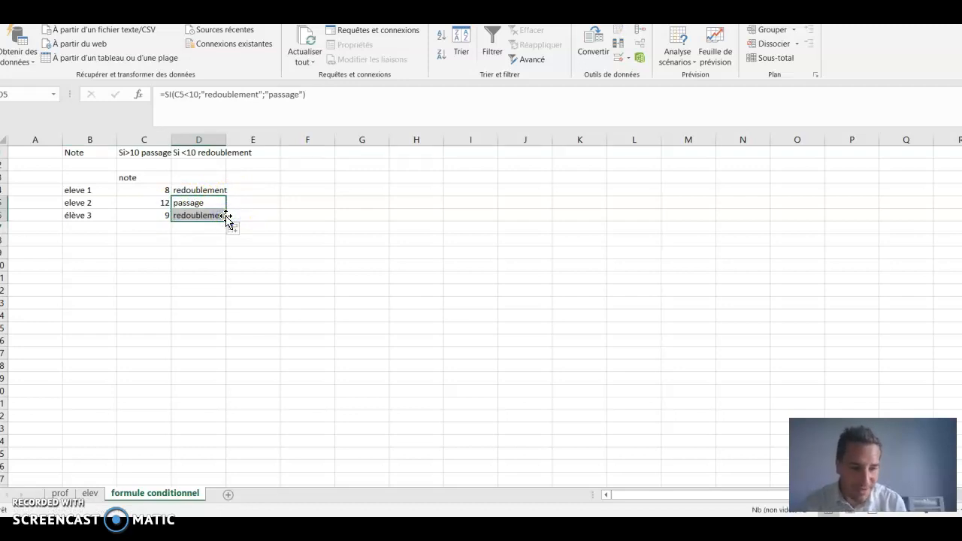
{"action": "left_click", "coordinate": [219, 228]}
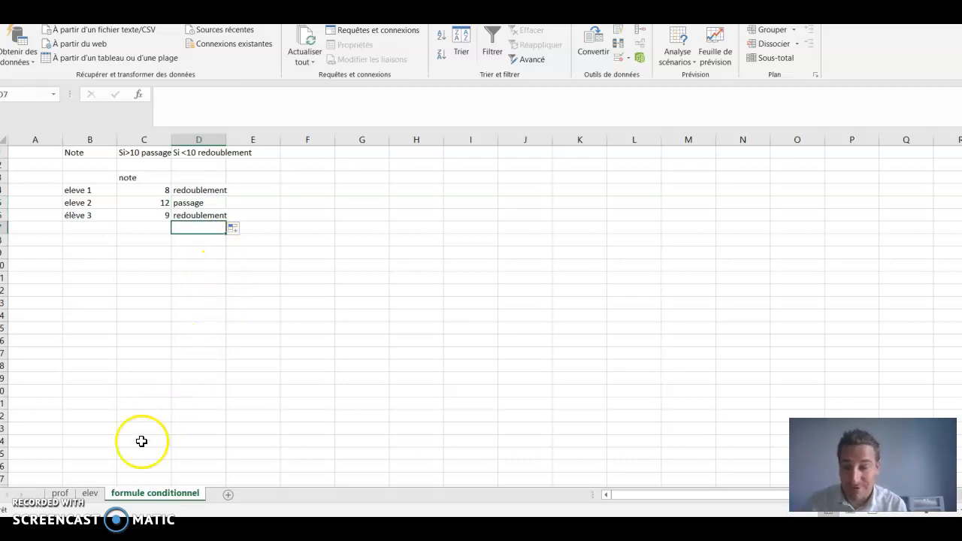
- On the elev sheet, start the points formula for client category 1 in C3 with =si(B3<20;1; for average spending
{"action": "left_click", "coordinate": [90, 493]}
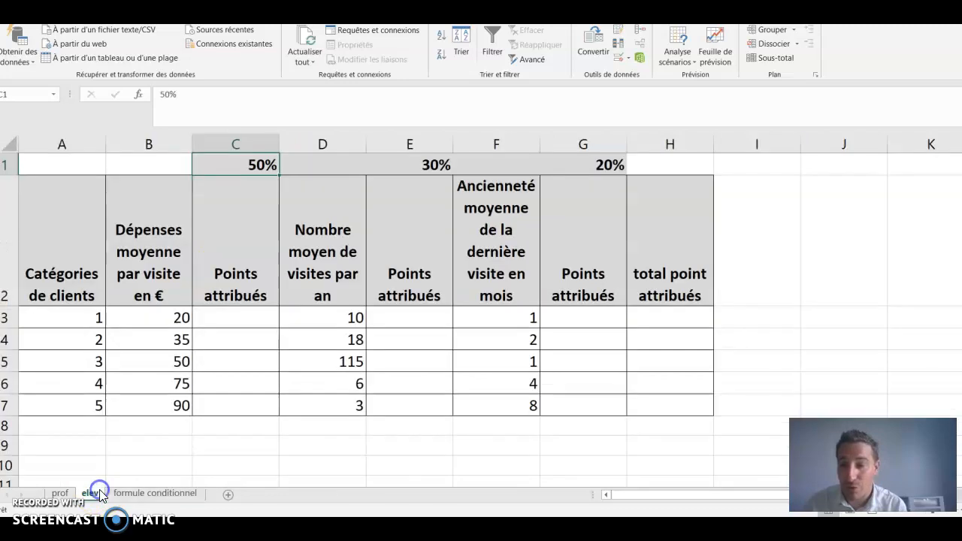
{"action": "left_click", "coordinate": [162, 440]}
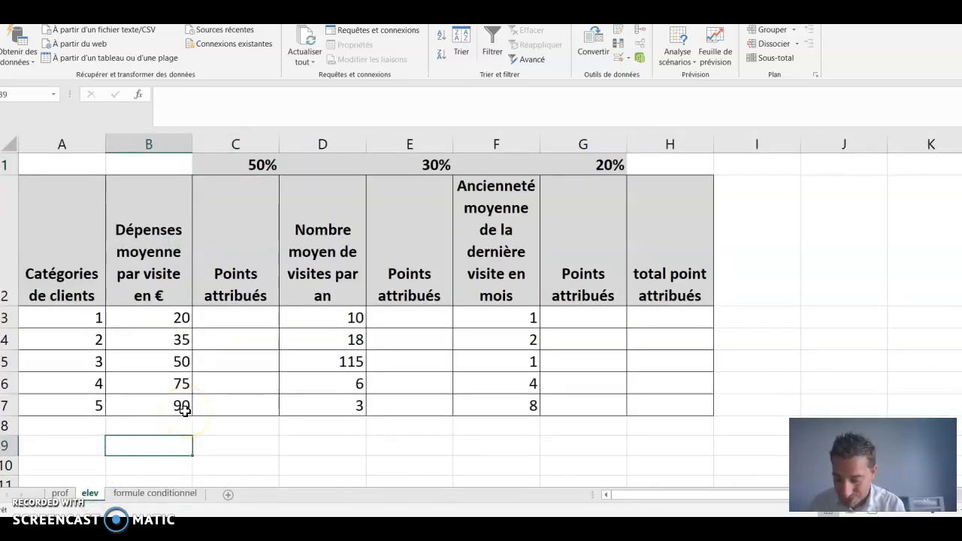
{"action": "left_click", "coordinate": [225, 312]}
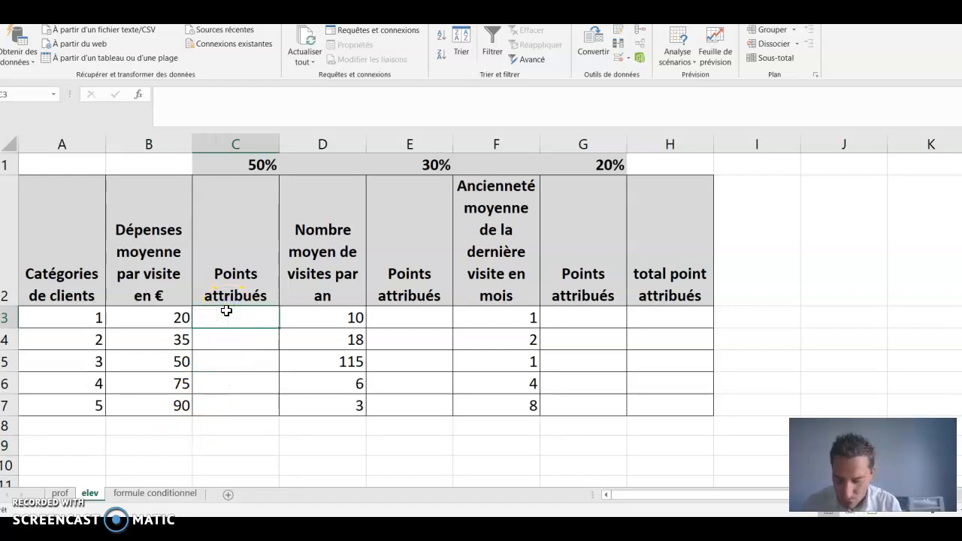
{"action": "type", "text": "="}
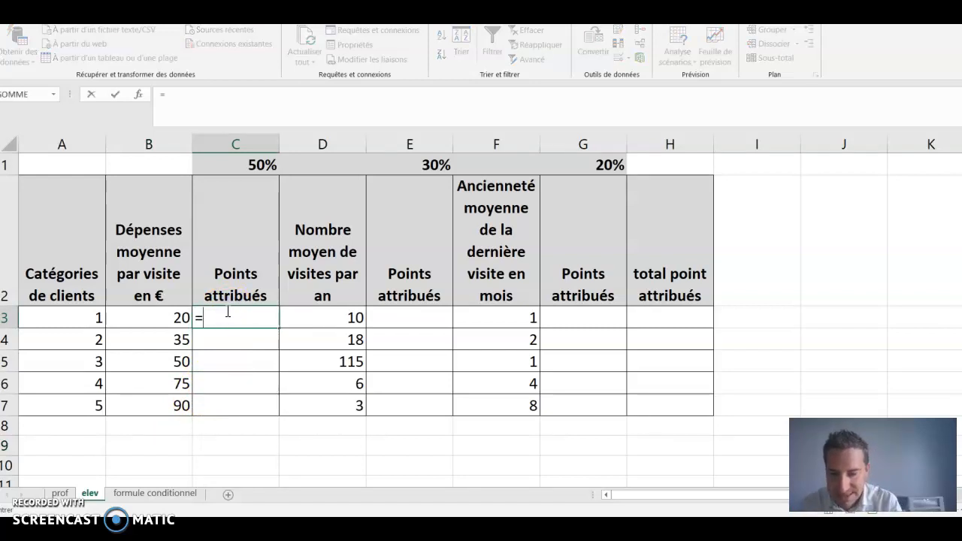
{"action": "type", "text": "si("}
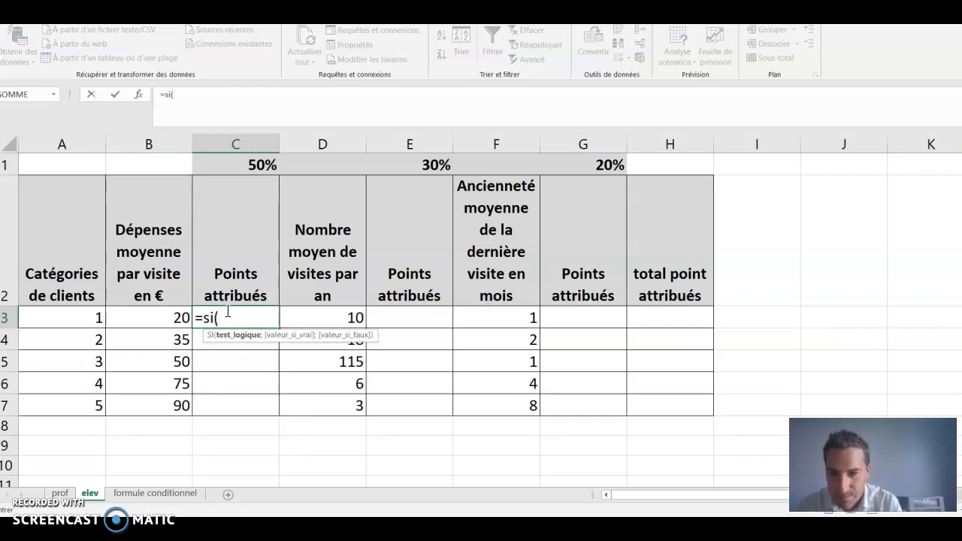
{"action": "left_click", "coordinate": [155, 318]}
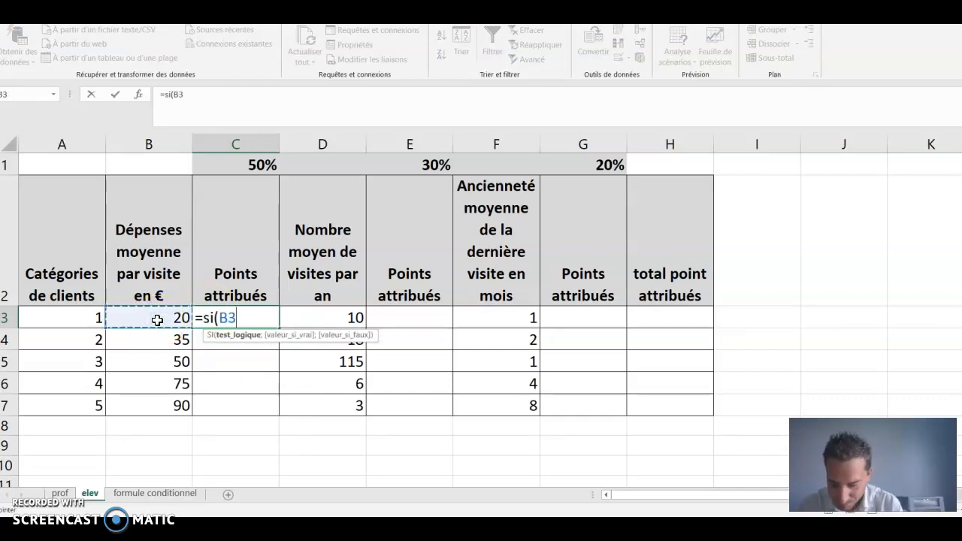
{"action": "type", "text": "<"}
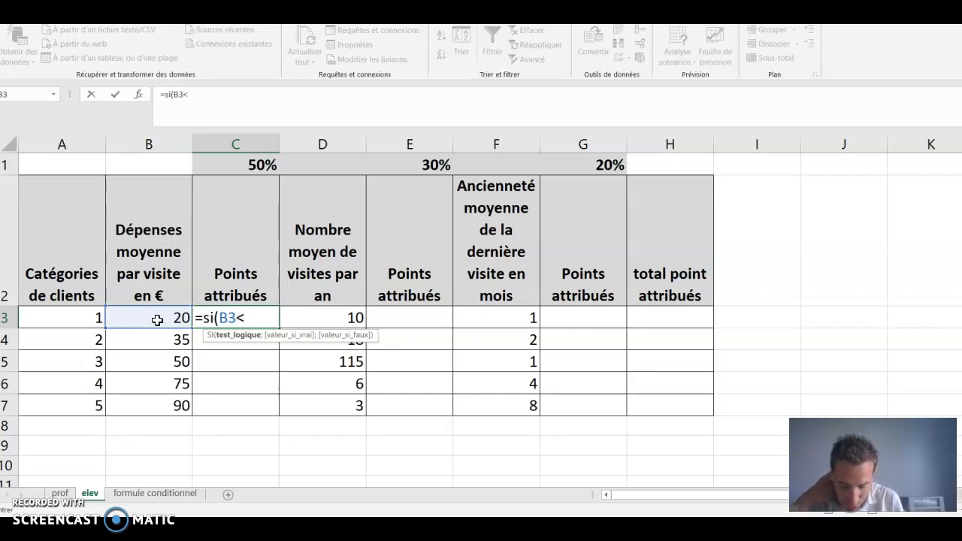
{"action": "type", "text": "20"}
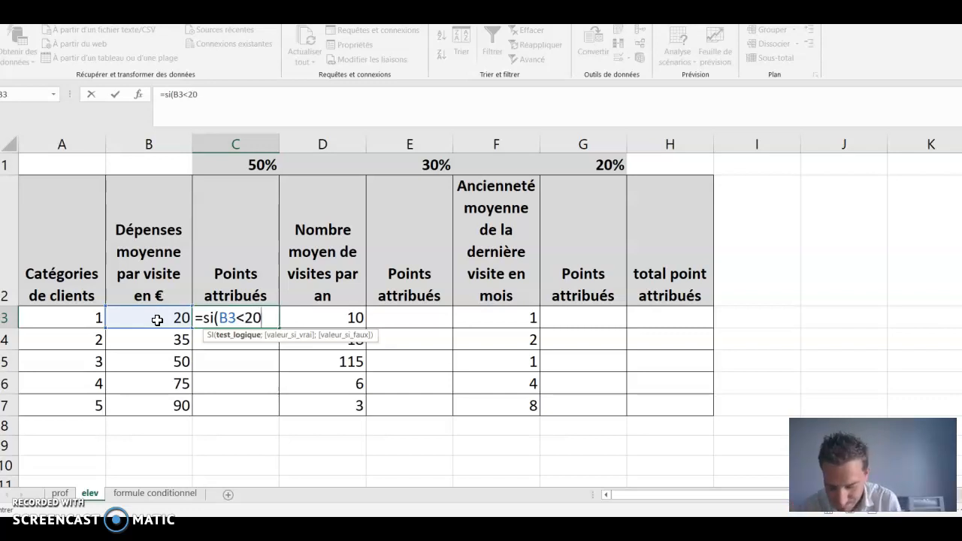
{"action": "type", "text": ";"}
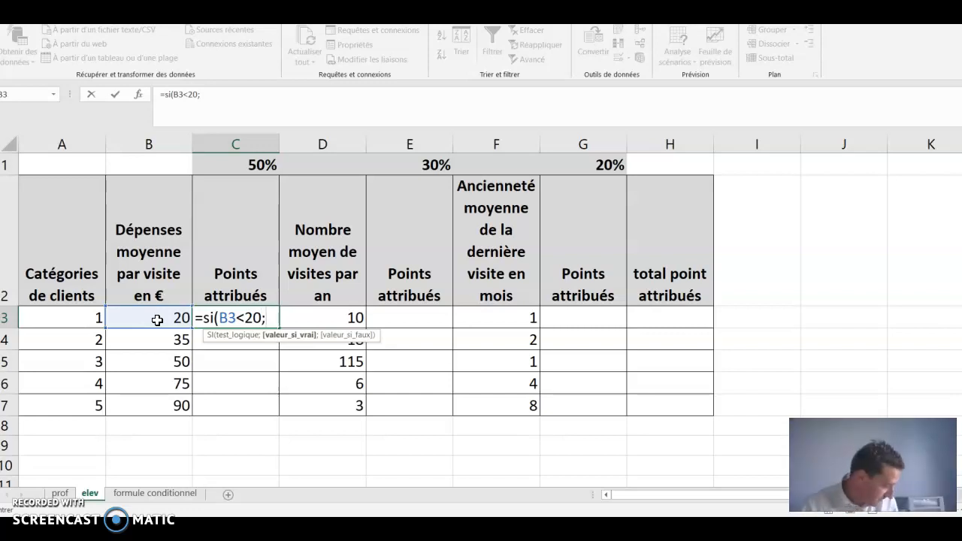
{"action": "type", "text": "1;"}
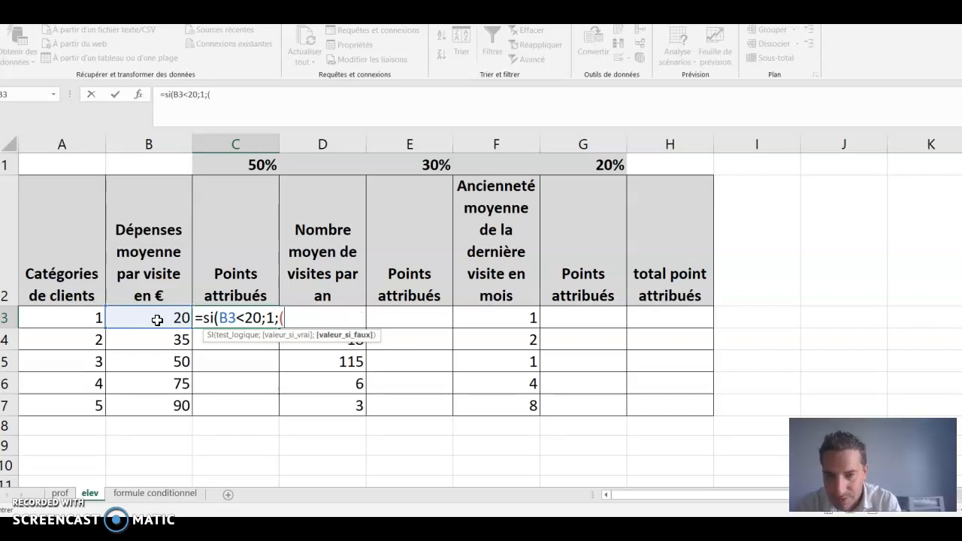
- Nest a second condition in the C3 formula that awards 2 points below 40: si(B3<40;2;
{"action": "type", "text": "si("}
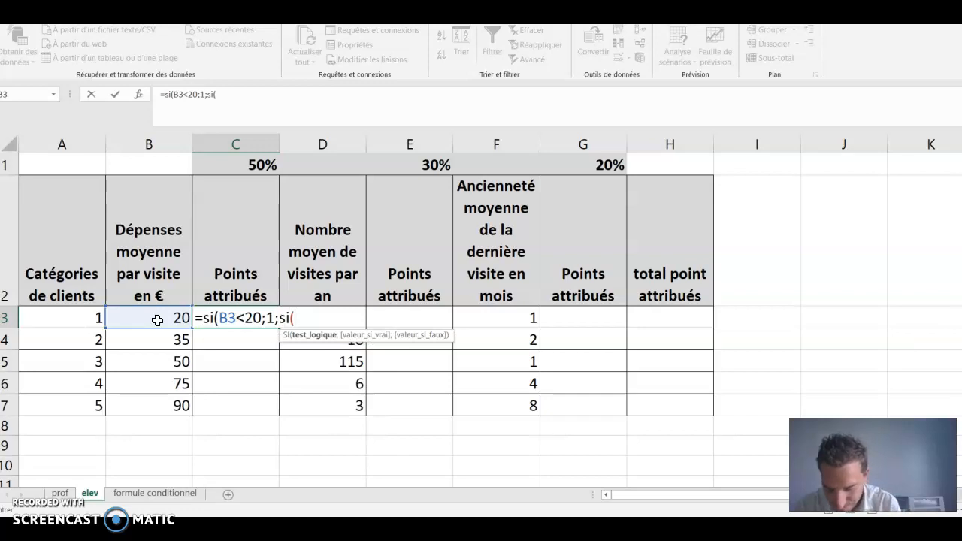
{"action": "left_click", "coordinate": [157, 320]}
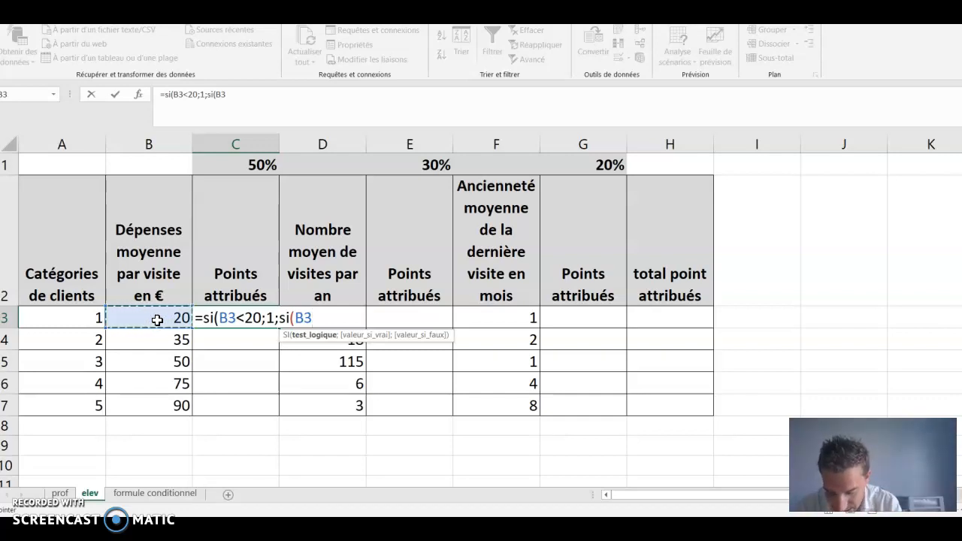
{"action": "type", "text": "<"}
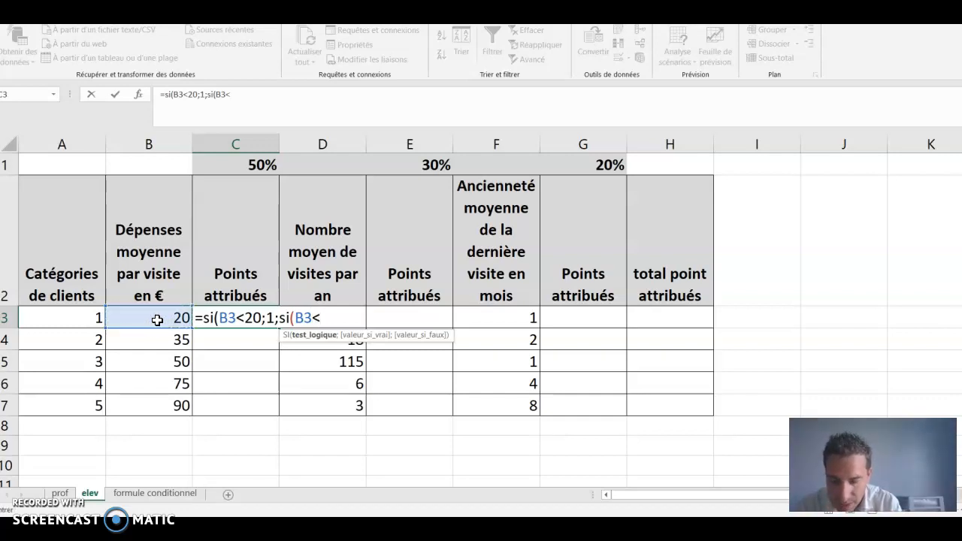
{"action": "type", "text": "40;2"}
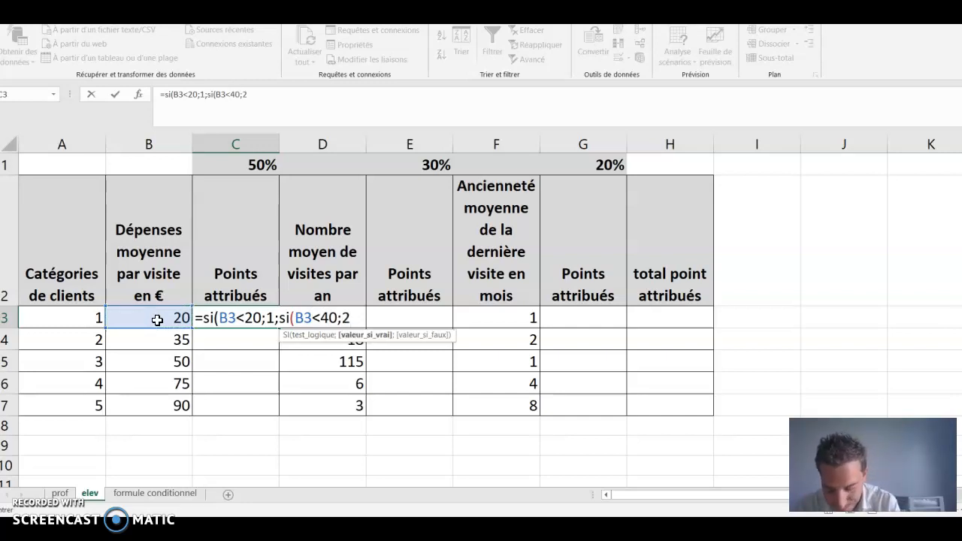
{"action": "type", "text": ";"}
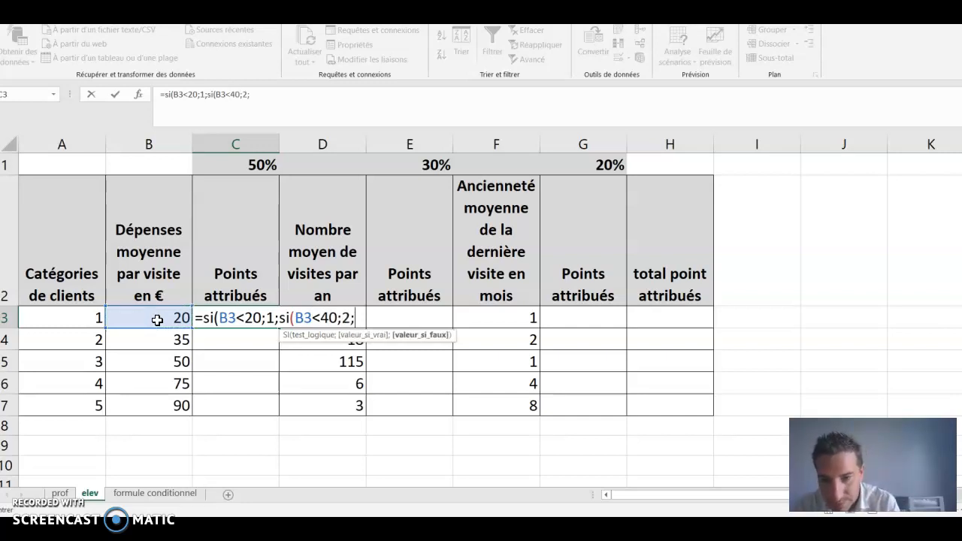
- Nest a third condition, si(B3<60;3; in the C3 formula and open a fourth si( after it
{"action": "type", "text": "(si"}
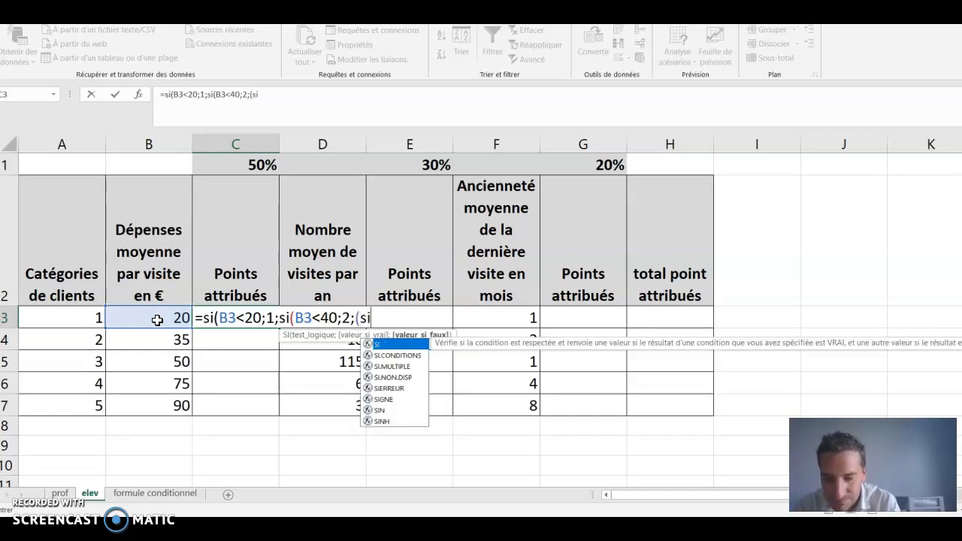
{"action": "key", "text": "BackSpace"}
{"action": "key", "text": "BackSpace"}
{"action": "key", "text": "BackSpace"}
{"action": "type", "text": "si("}
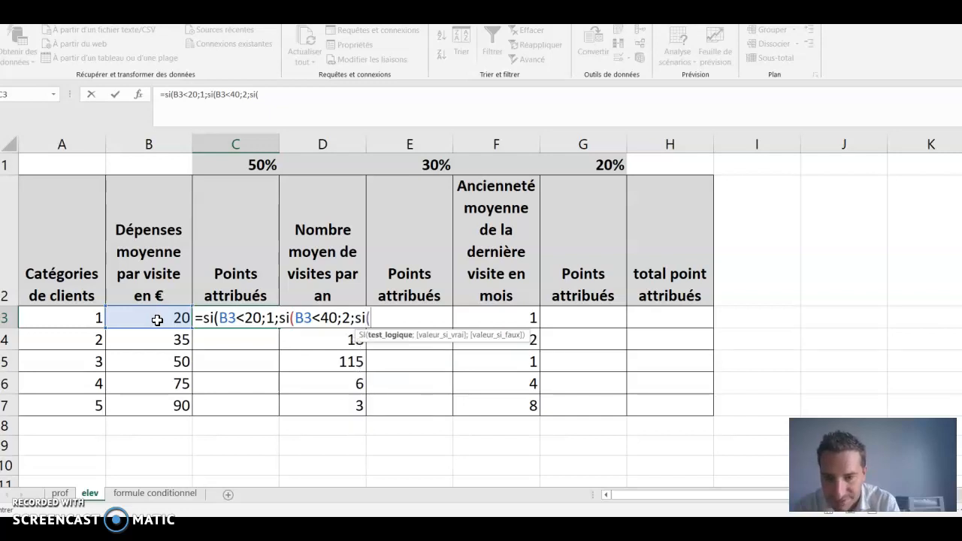
{"action": "left_click", "coordinate": [157, 320]}
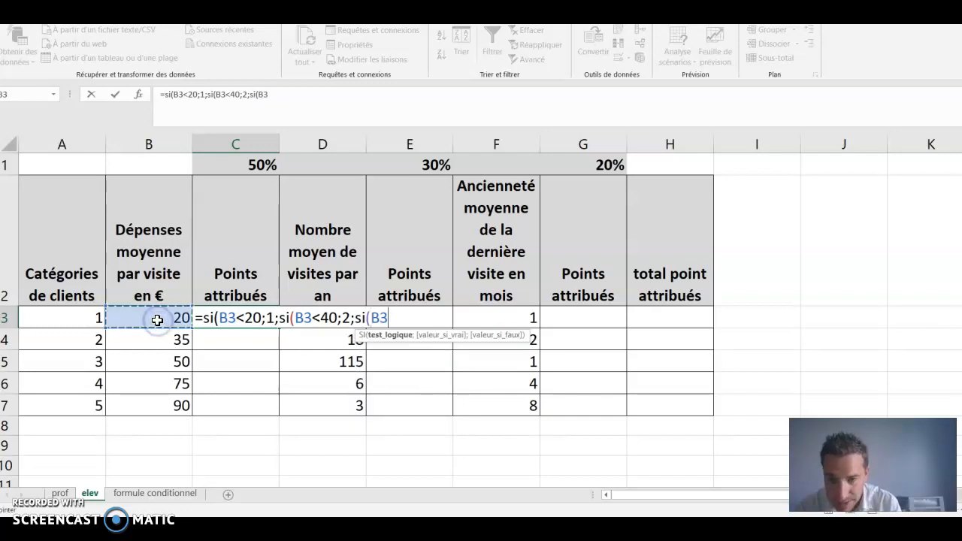
{"action": "type", "text": "<"}
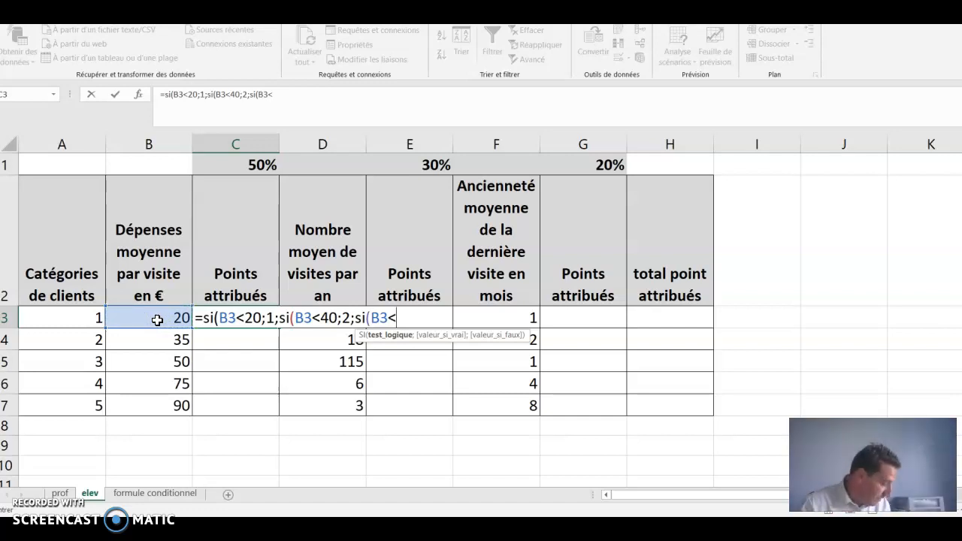
{"action": "type", "text": "60"}
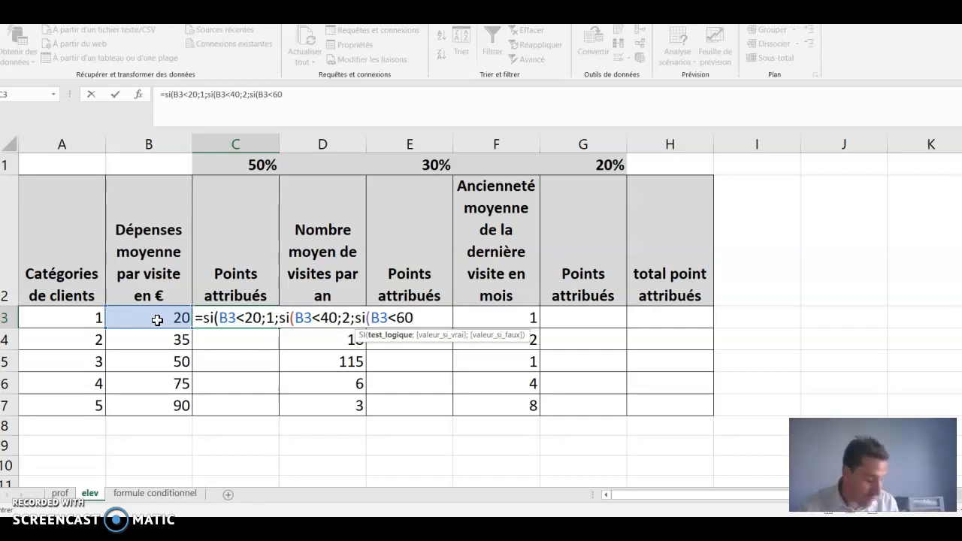
{"action": "type", "text": ";"}
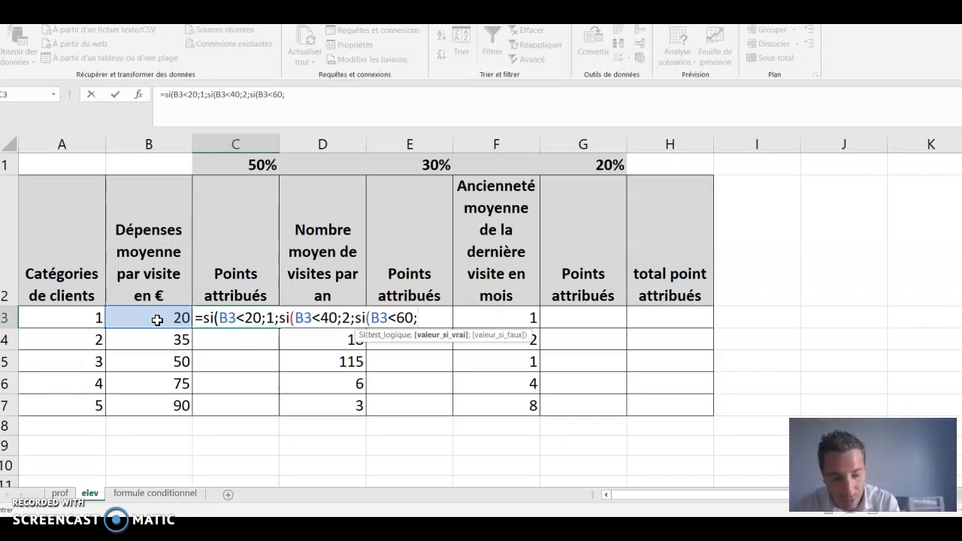
{"action": "type", "text": "3;si("}
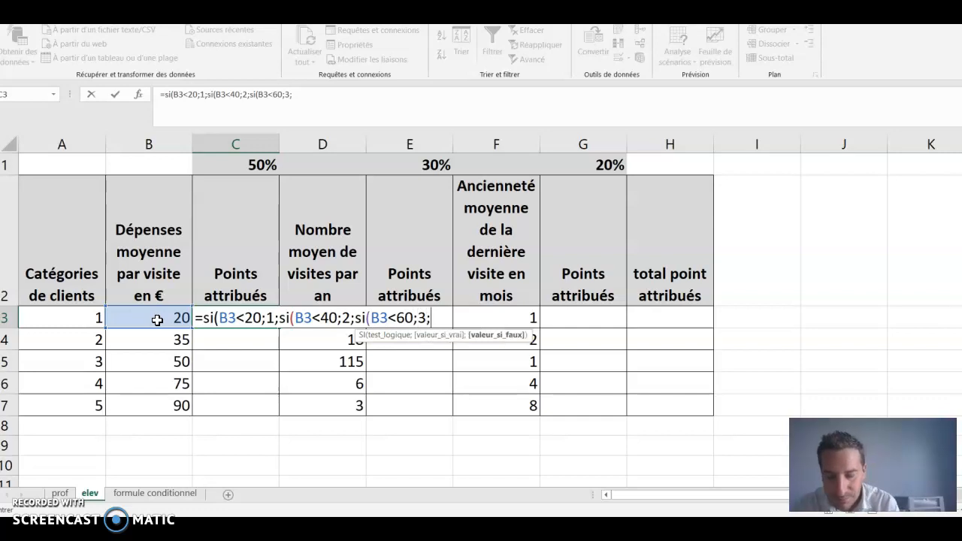
- Complete the C3 formula with a fourth condition, si(B3<80;4;5), close all nested brackets and validate the corrected formula
{"action": "left_click", "coordinate": [115, 318]}
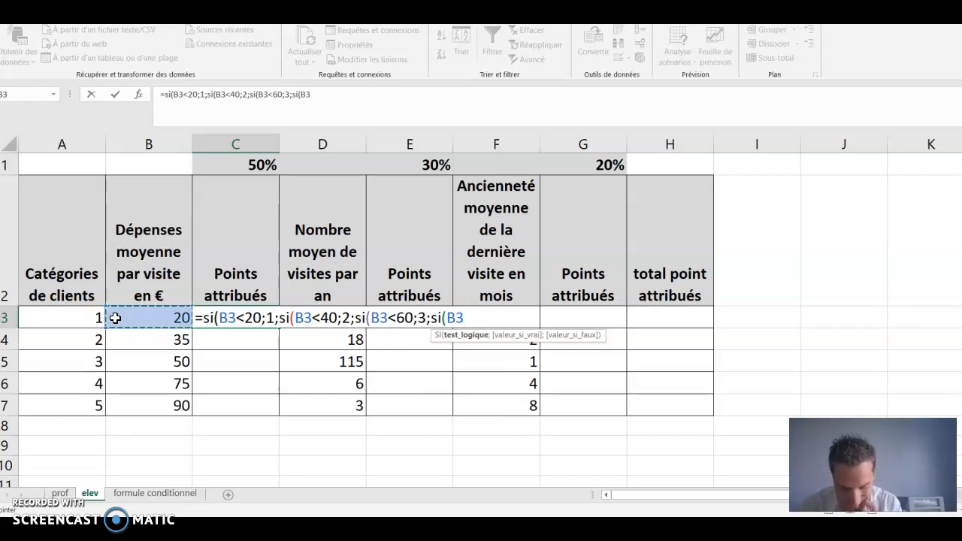
{"action": "type", "text": "<"}
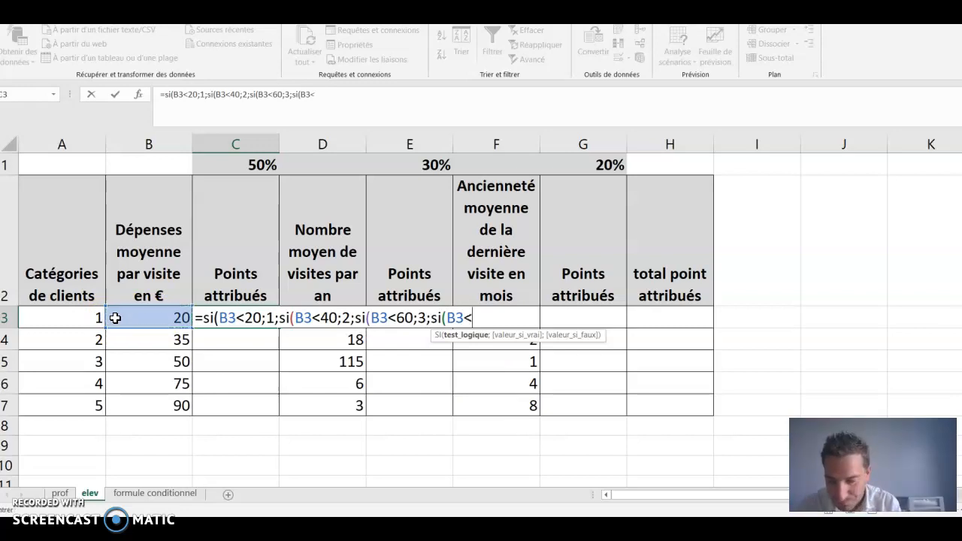
{"action": "type", "text": "80"}
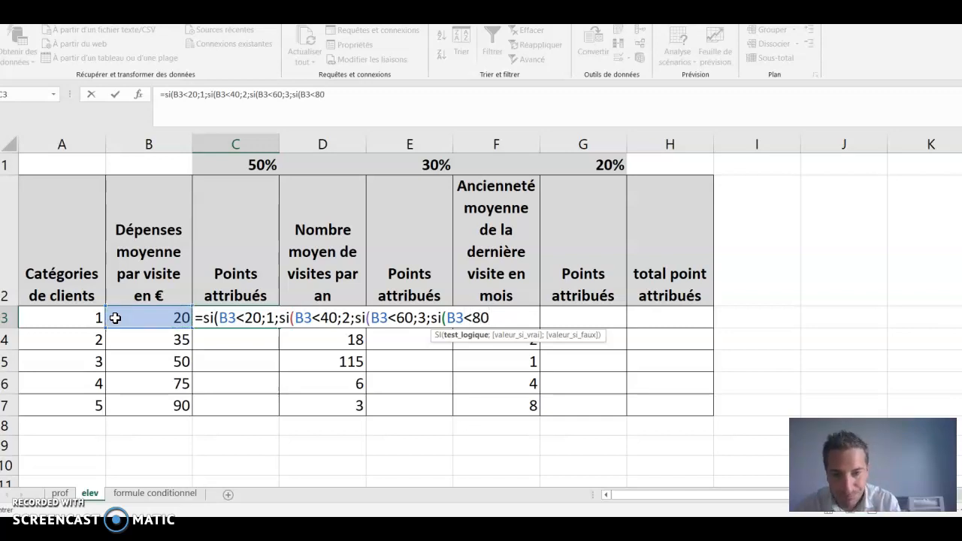
{"action": "type", "text": ";"}
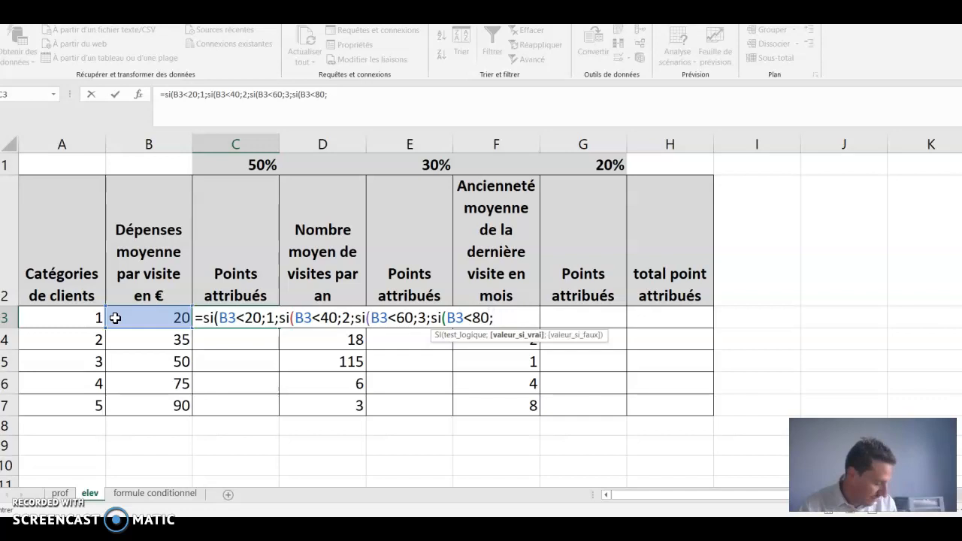
{"action": "type", "text": "4"}
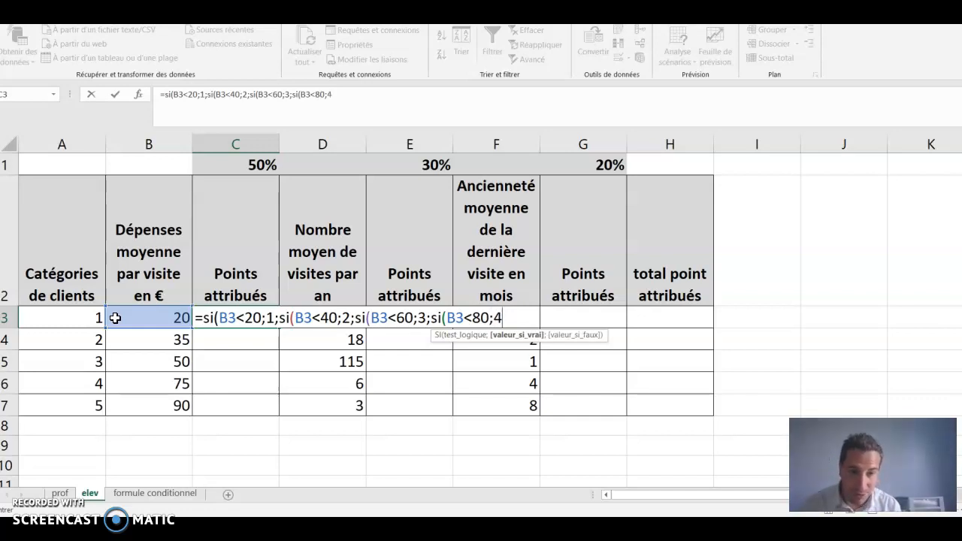
{"action": "type", "text": ";5)"}
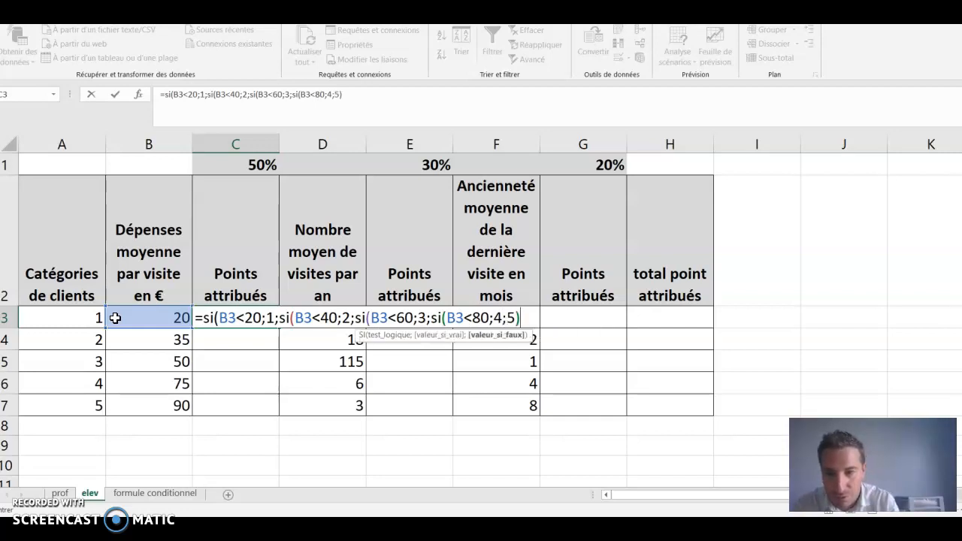
{"action": "type", "text": "))"}
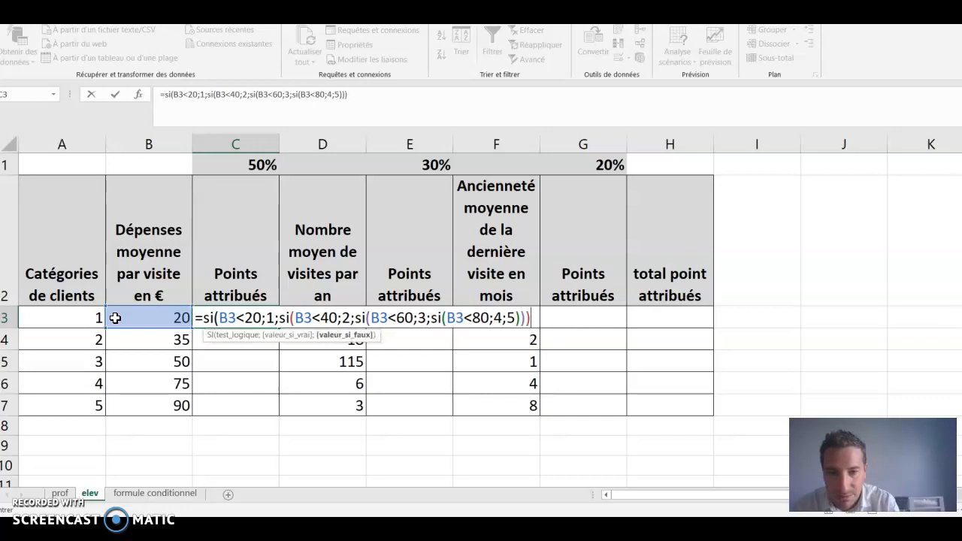
{"action": "key", "text": "Return"}
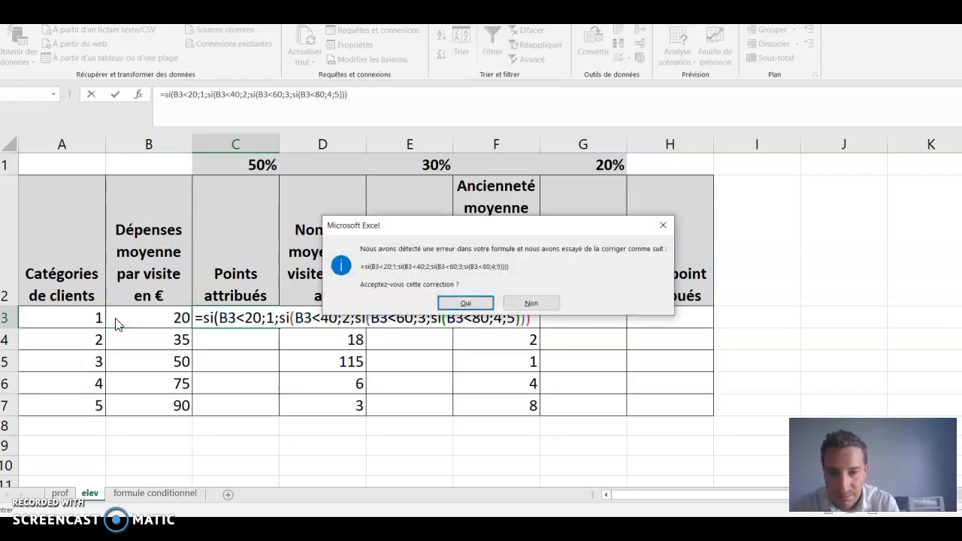
{"action": "left_click", "coordinate": [470, 304]}
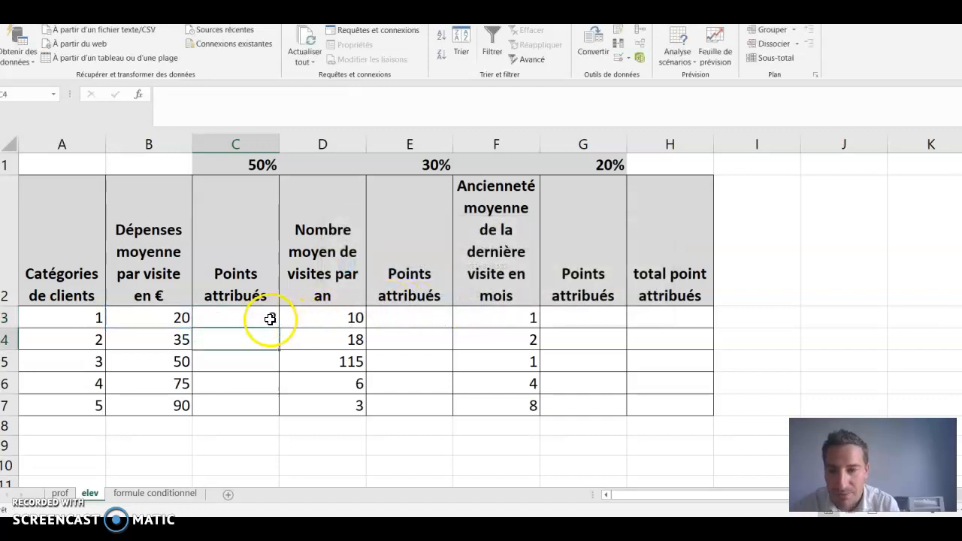
- Copy the average-spending points formula from C3 down to C7, and review the number-of-visits points formula in E3
{"action": "left_click", "coordinate": [269, 318]}
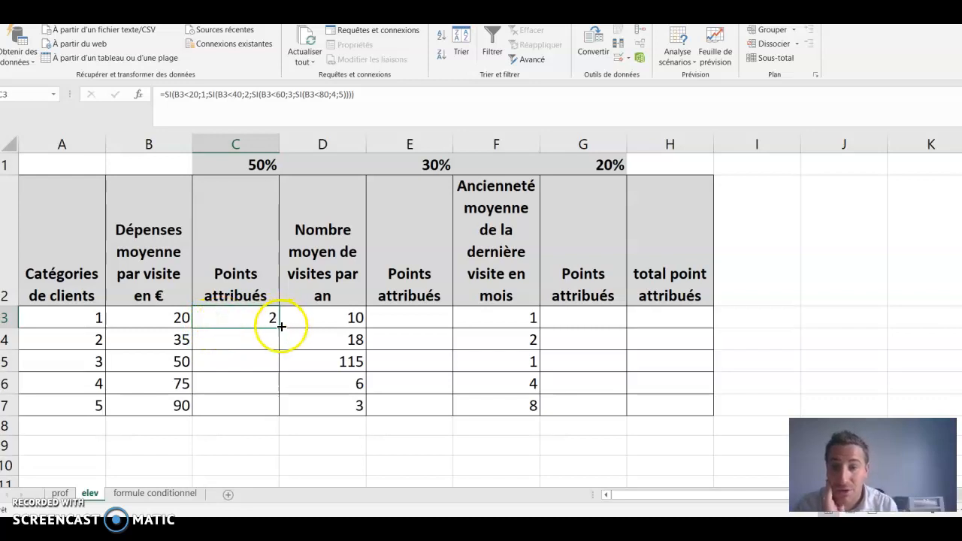
{"action": "left_click_drag", "start_coordinate": [280, 326], "coordinate": [277, 425]}
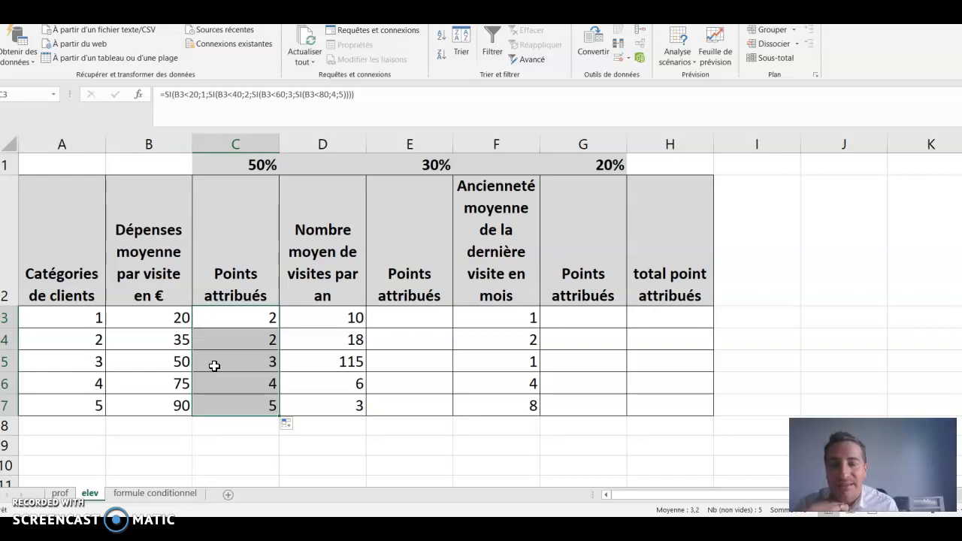
{"action": "left_click", "coordinate": [227, 320]}
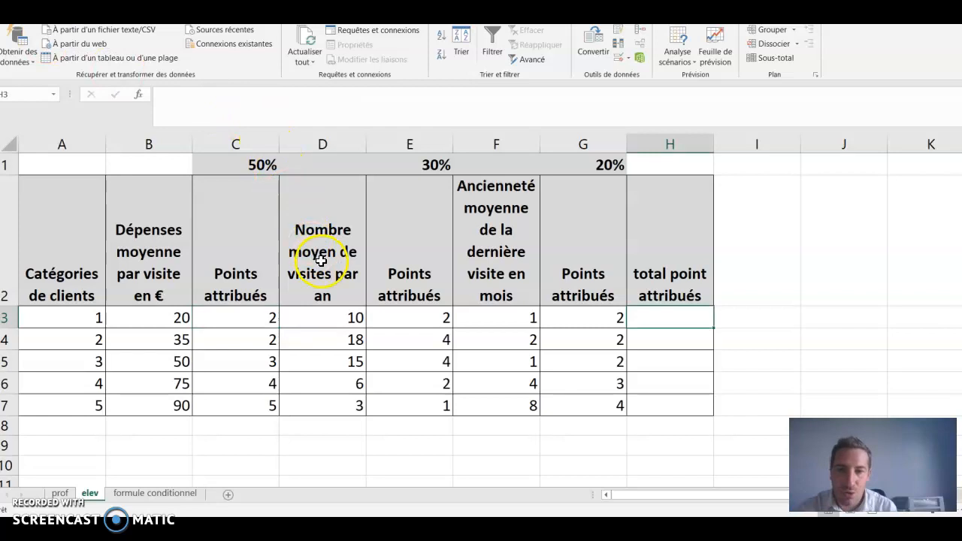
{"action": "left_click", "coordinate": [386, 312]}
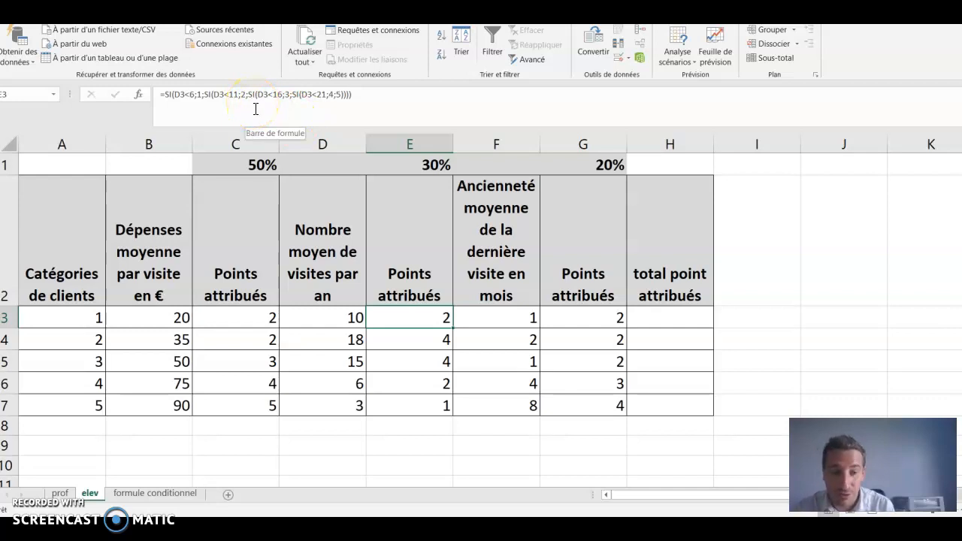
{"action": "left_click", "coordinate": [286, 143]}
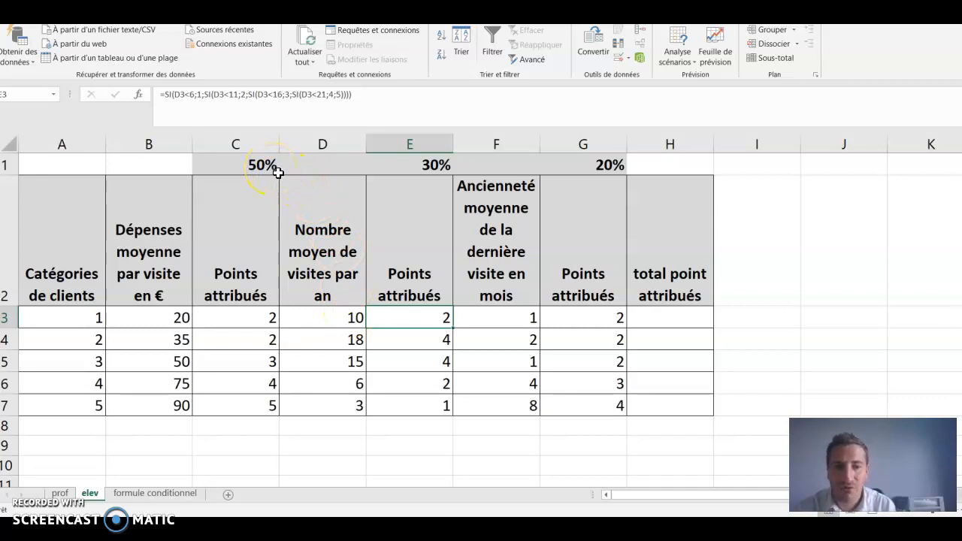
- Start the total points formula in H3 by multiplying C3 by its weighting as an absolute reference: =C3*$C$1
{"action": "left_click", "coordinate": [646, 312]}
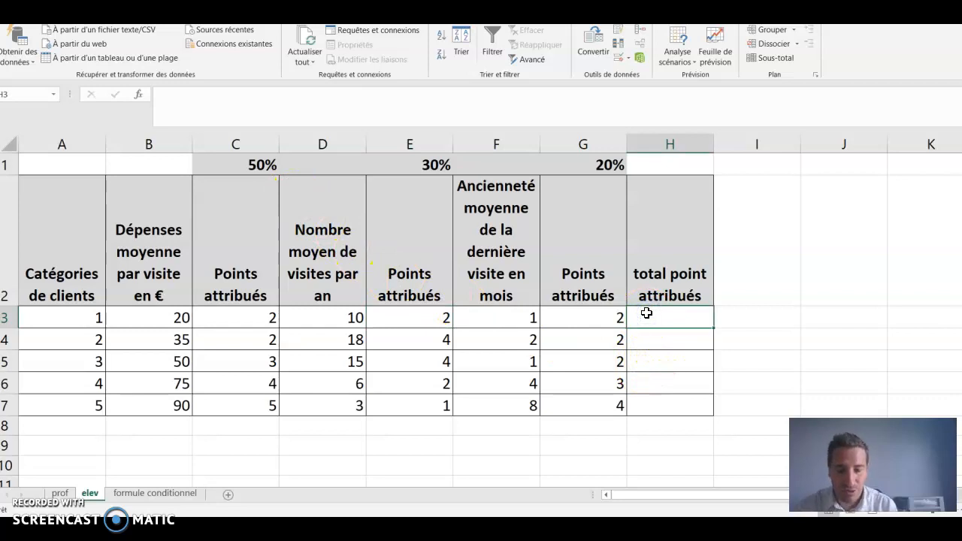
{"action": "type", "text": "="}
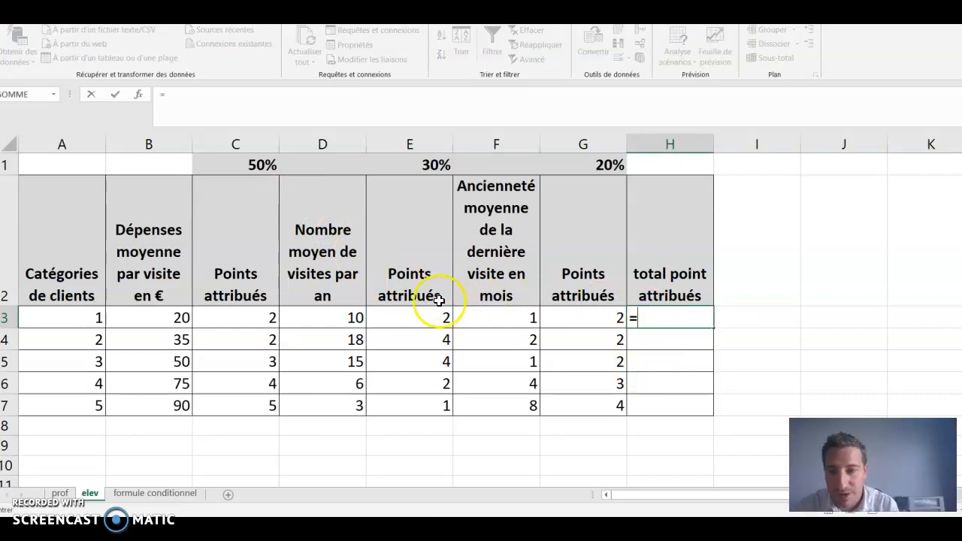
{"action": "left_click", "coordinate": [266, 319]}
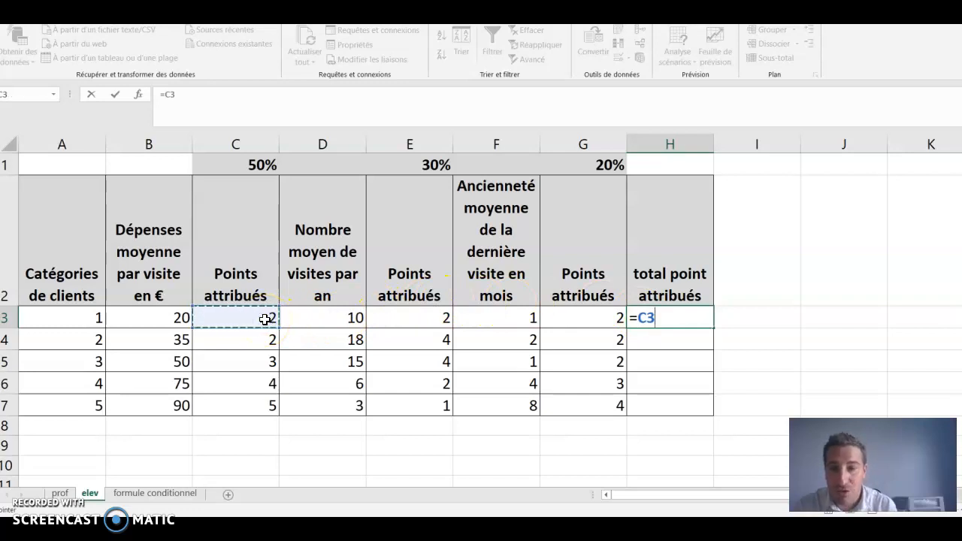
{"action": "type", "text": "*"}
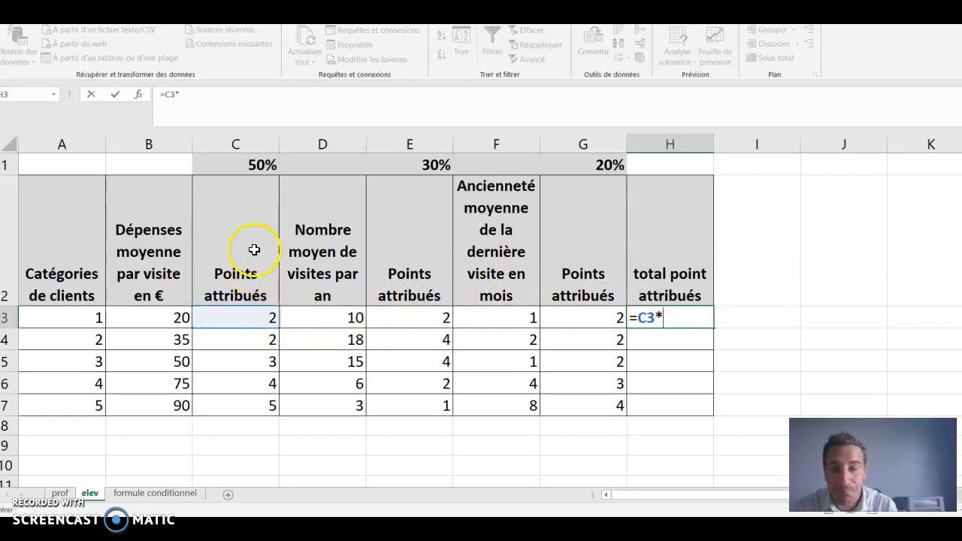
{"action": "left_click", "coordinate": [242, 169]}
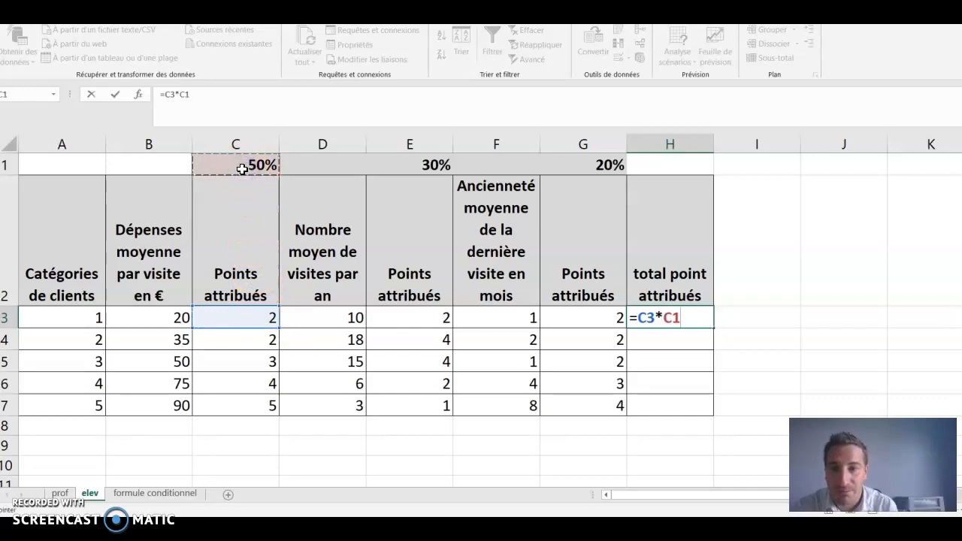
{"action": "left_click", "coordinate": [182, 93]}
{"action": "type", "text": "$C"}
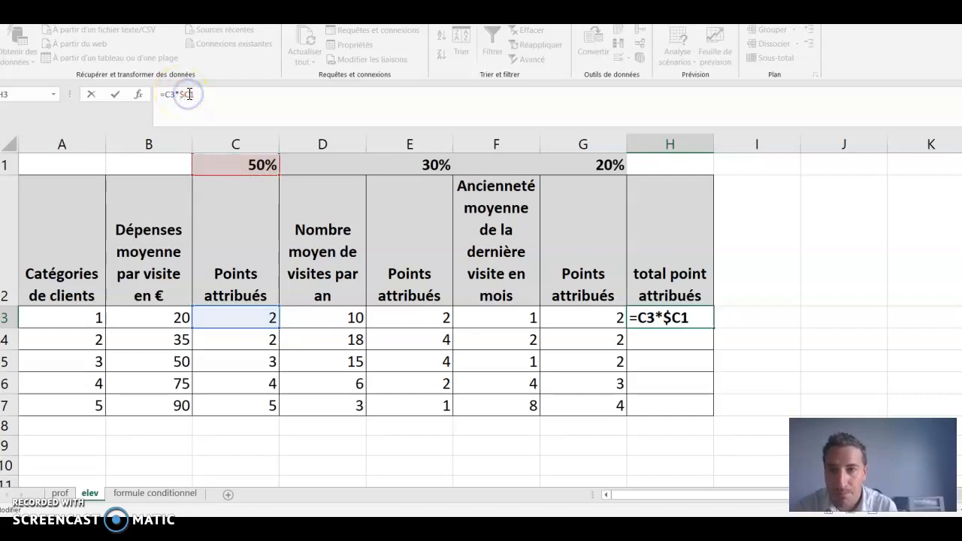
{"action": "type", "text": "$"}
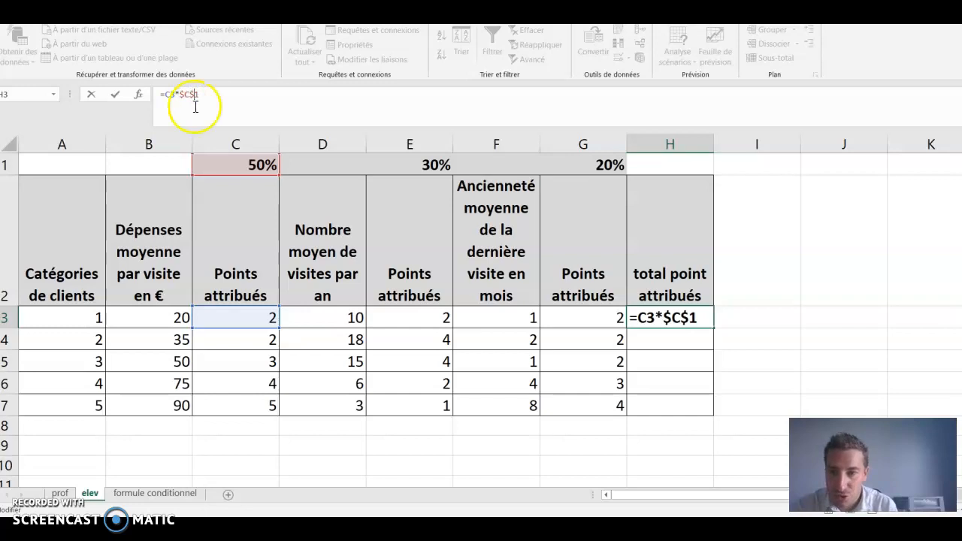
{"action": "left_click", "coordinate": [239, 343]}
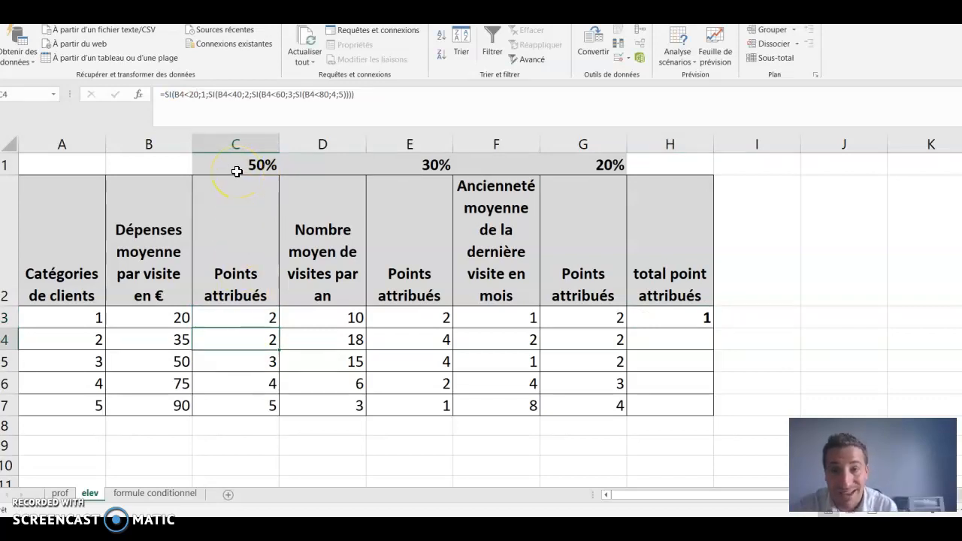
- Extend the H3 total formula with the weighted number-of-visits points, +E3*$E$1
{"action": "left_click", "coordinate": [694, 321]}
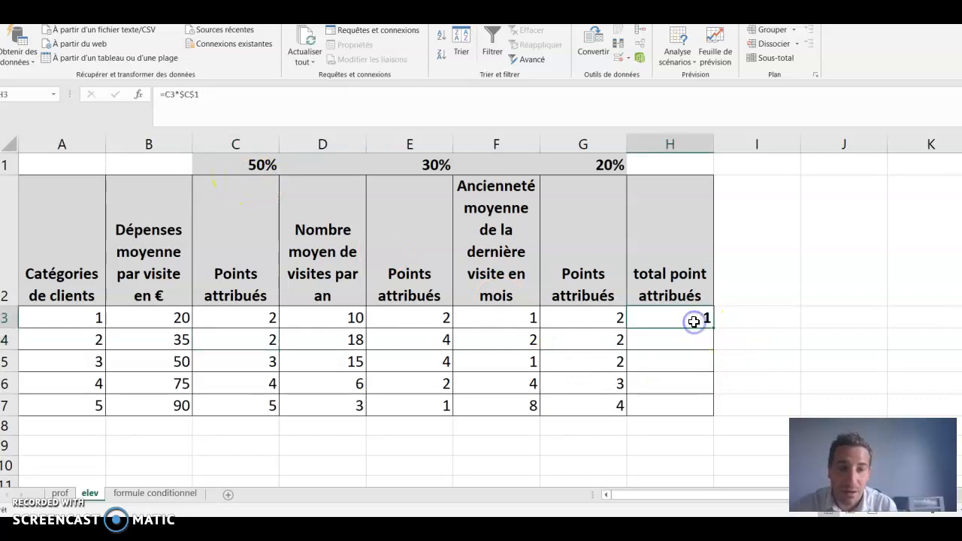
{"action": "left_click", "coordinate": [285, 95]}
{"action": "type", "text": "+"}
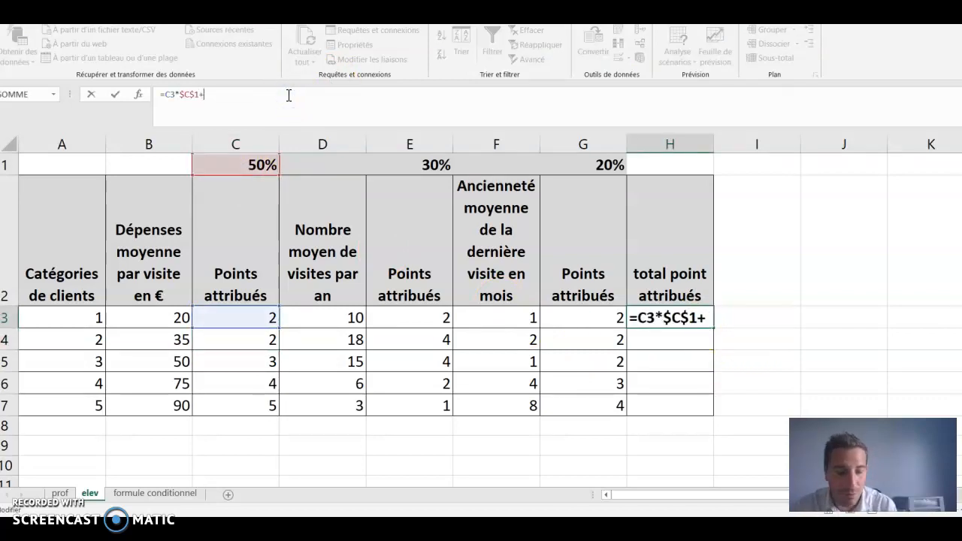
{"action": "left_click", "coordinate": [410, 320]}
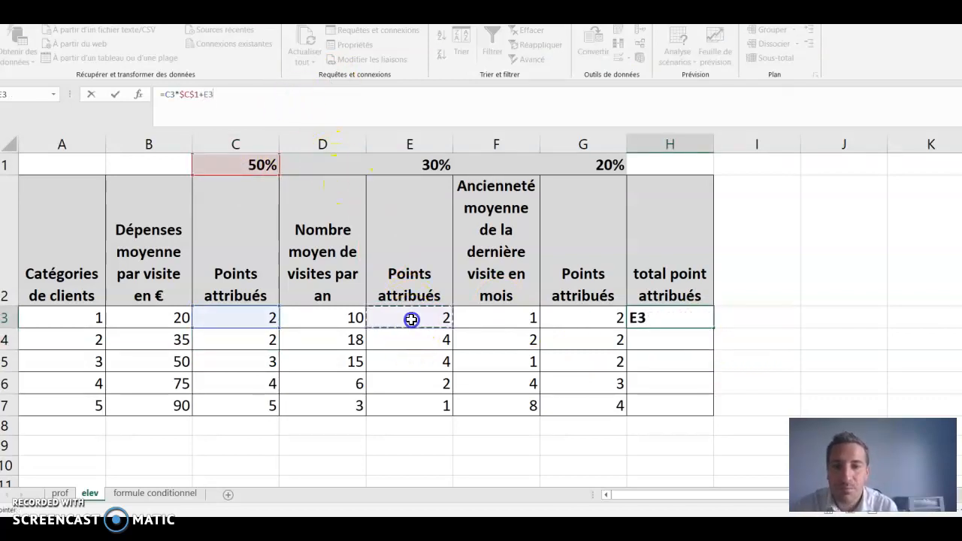
{"action": "type", "text": "*"}
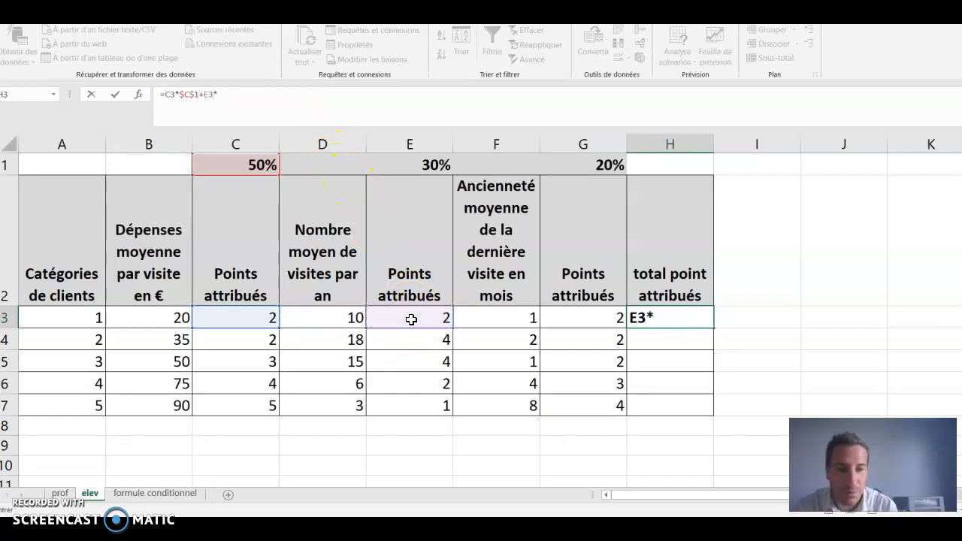
{"action": "left_click", "coordinate": [431, 164]}
{"action": "left_click", "coordinate": [218, 98]}
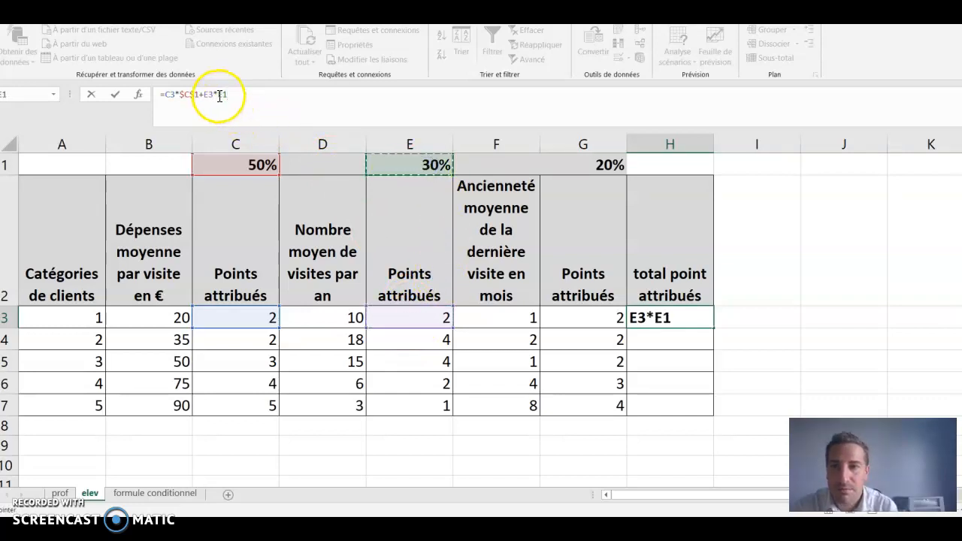
{"action": "type", "text": "$"}
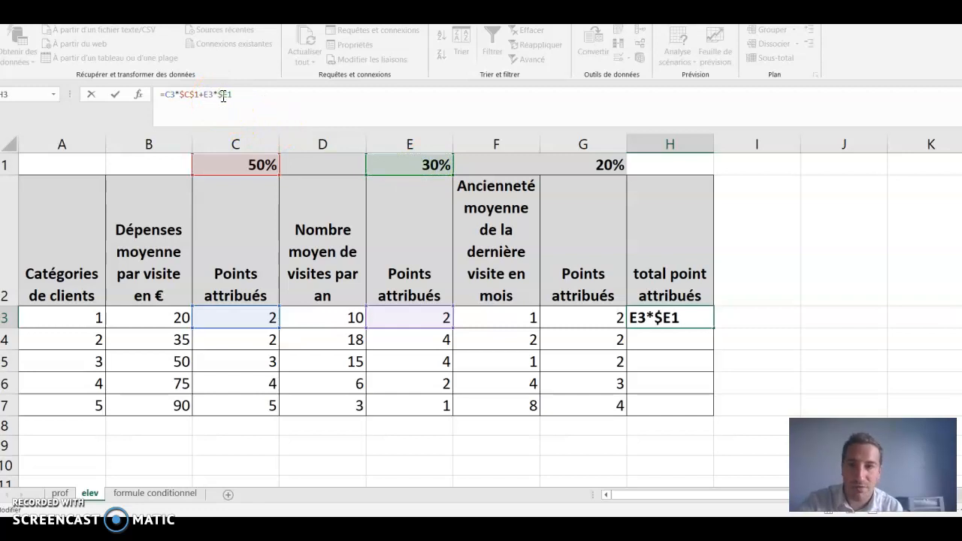
{"action": "left_click", "coordinate": [228, 95]}
{"action": "type", "text": "$"}
- Add the weighted points for the last-visit criterion, +G3*$G$1, and validate the H3 total formula
{"action": "left_click", "coordinate": [241, 95]}
{"action": "type", "text": "+"}
{"action": "left_click", "coordinate": [546, 318]}
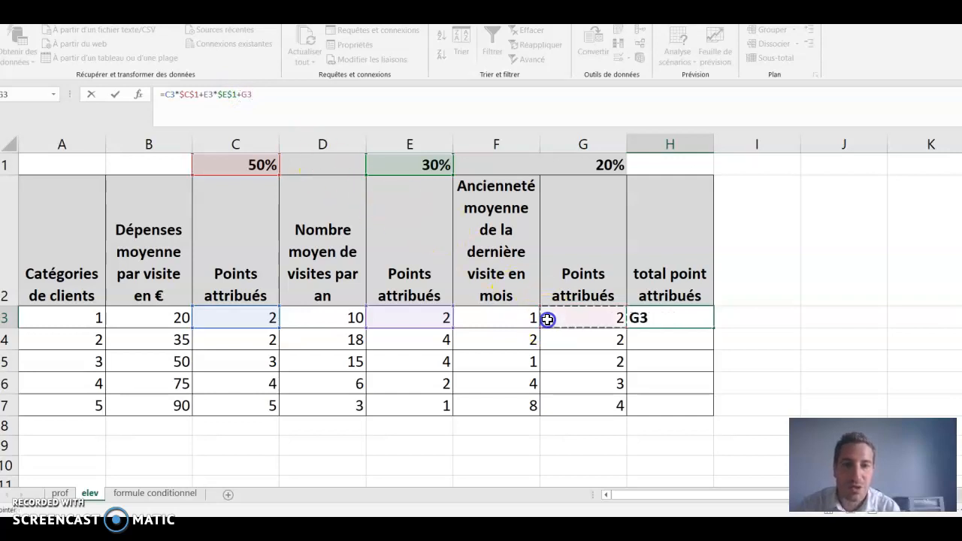
{"action": "type", "text": "*"}
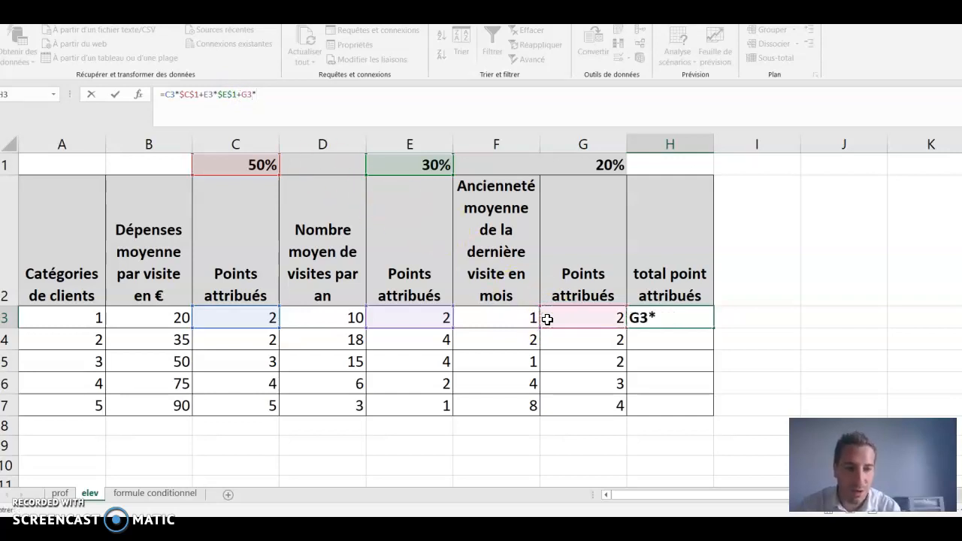
{"action": "left_click", "coordinate": [606, 166]}
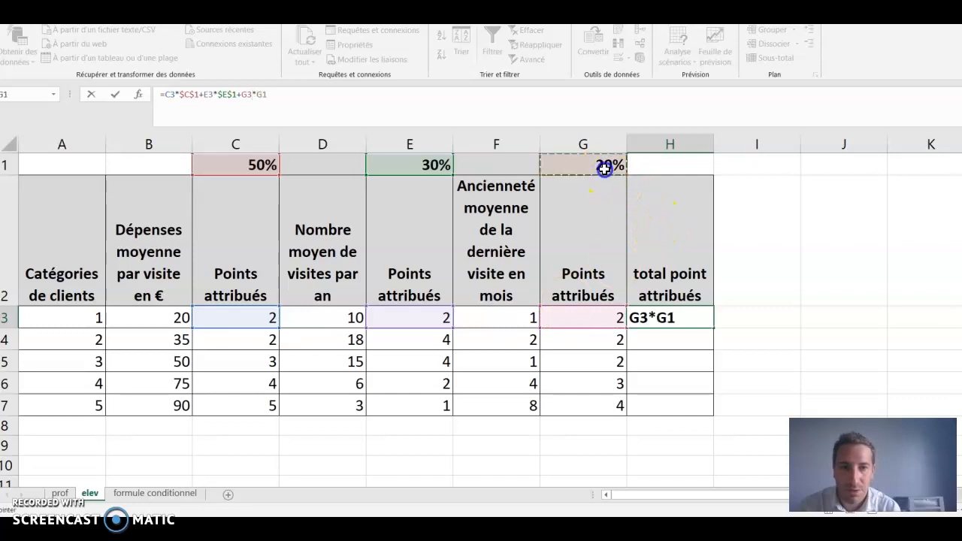
{"action": "left_click", "coordinate": [259, 94]}
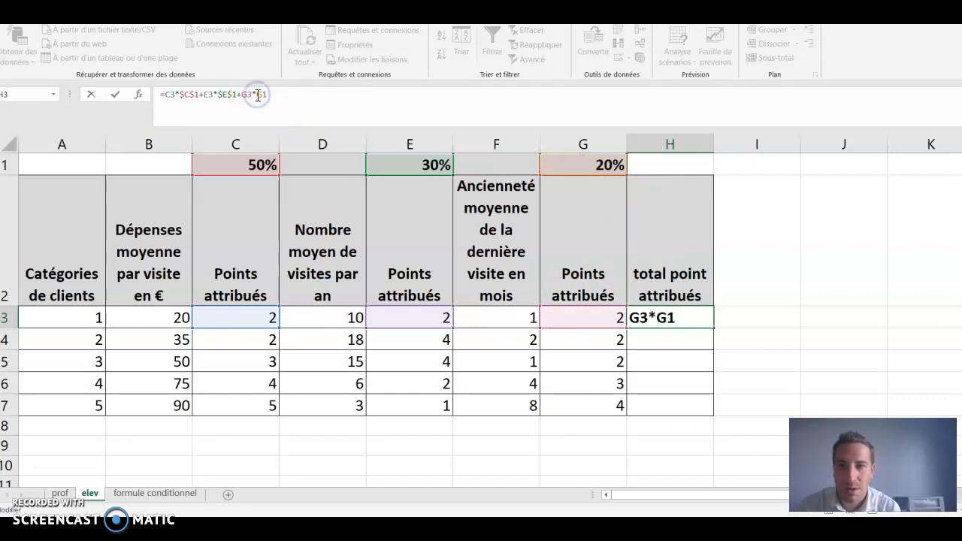
{"action": "type", "text": "$"}
{"action": "left_click", "coordinate": [268, 94]}
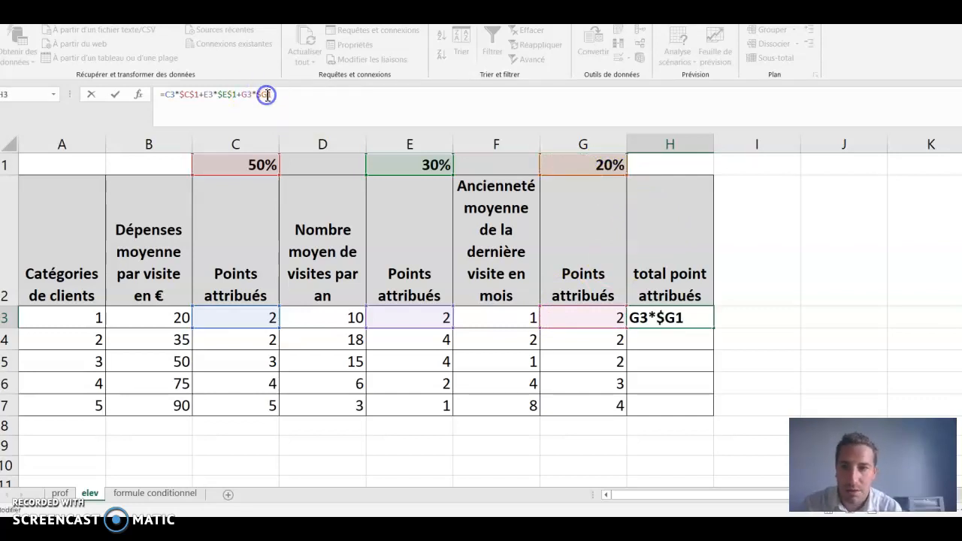
{"action": "type", "text": "$"}
{"action": "key", "text": "Return"}
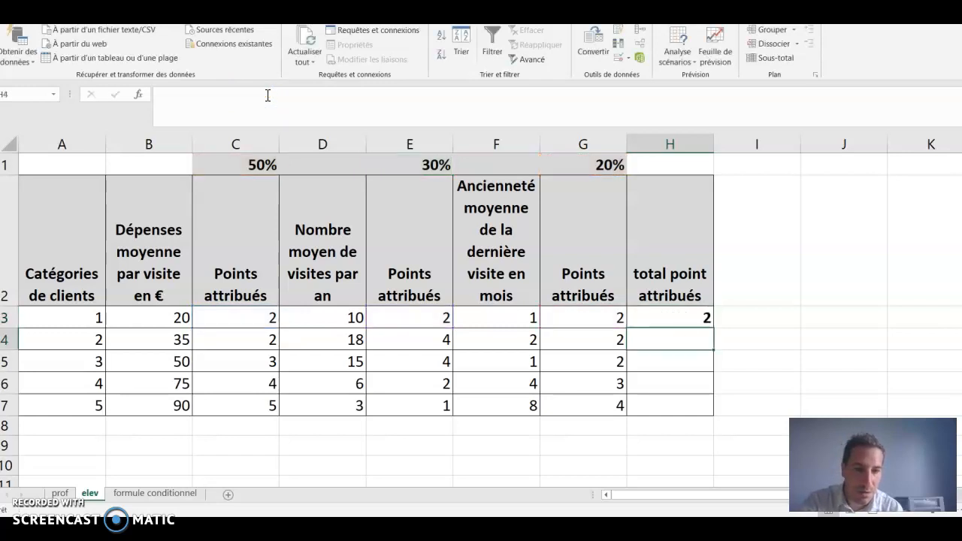
- Copy the total points formula from H3 down to H7, and compare the relative and absolute references in H3, H4 and H5
{"action": "left_click", "coordinate": [697, 316]}
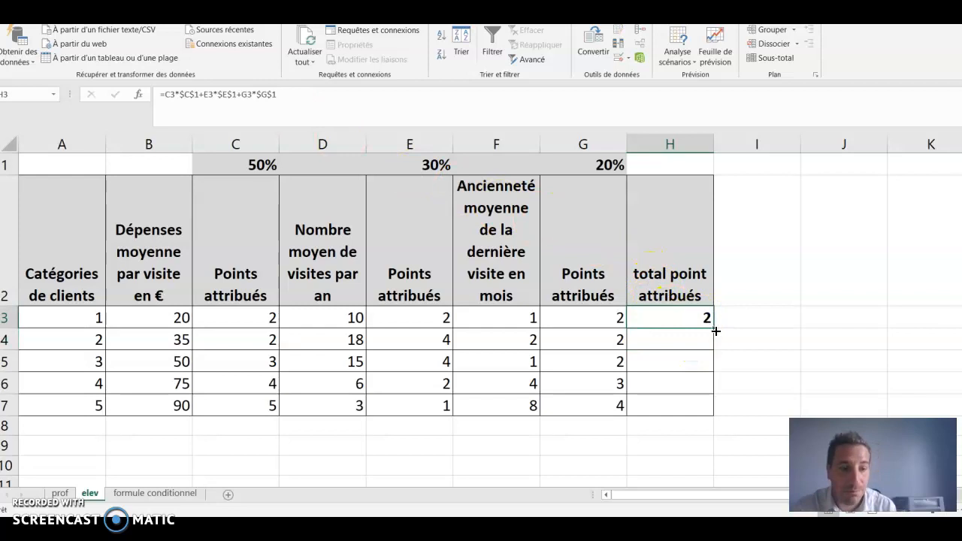
{"action": "left_click_drag", "start_coordinate": [715, 330], "coordinate": [719, 407]}
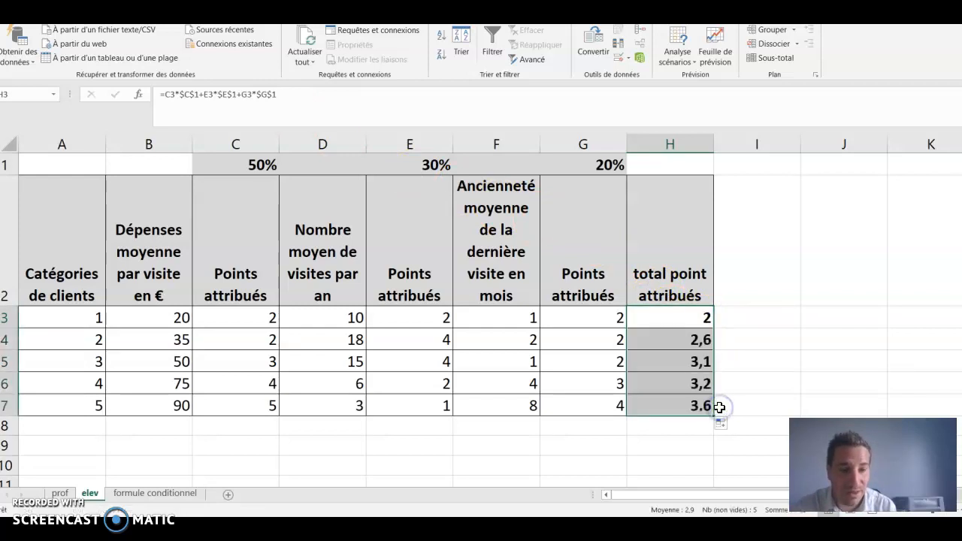
{"action": "left_click", "coordinate": [701, 342]}
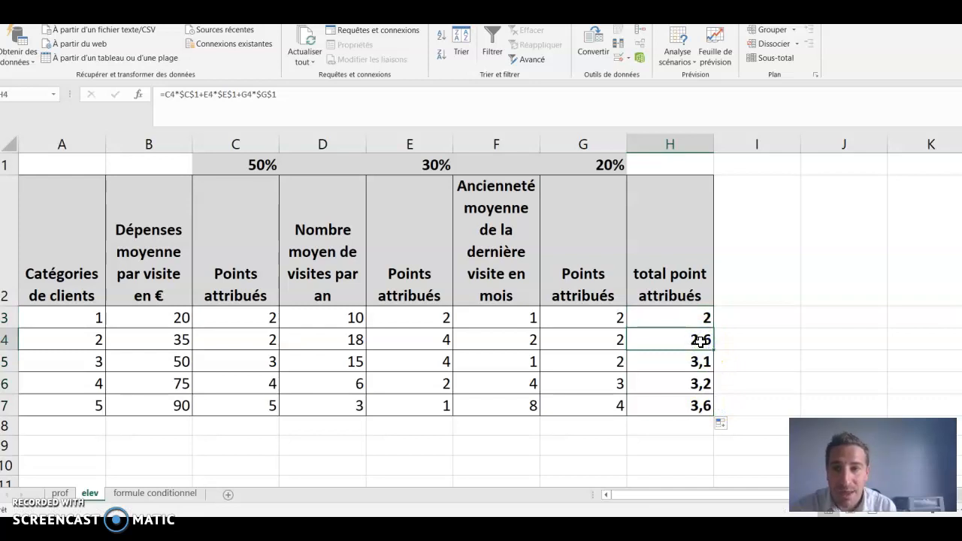
{"action": "left_click", "coordinate": [690, 318]}
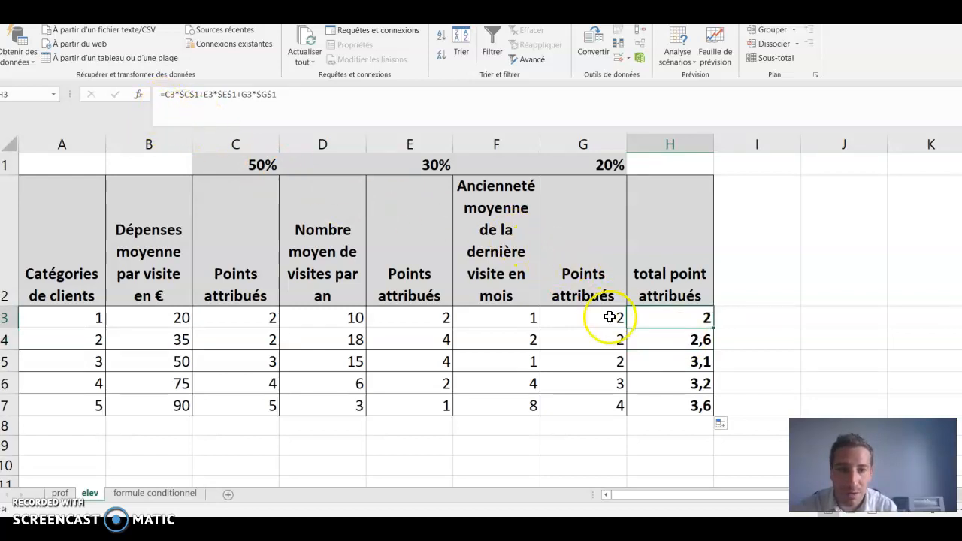
{"action": "left_click", "coordinate": [644, 341]}
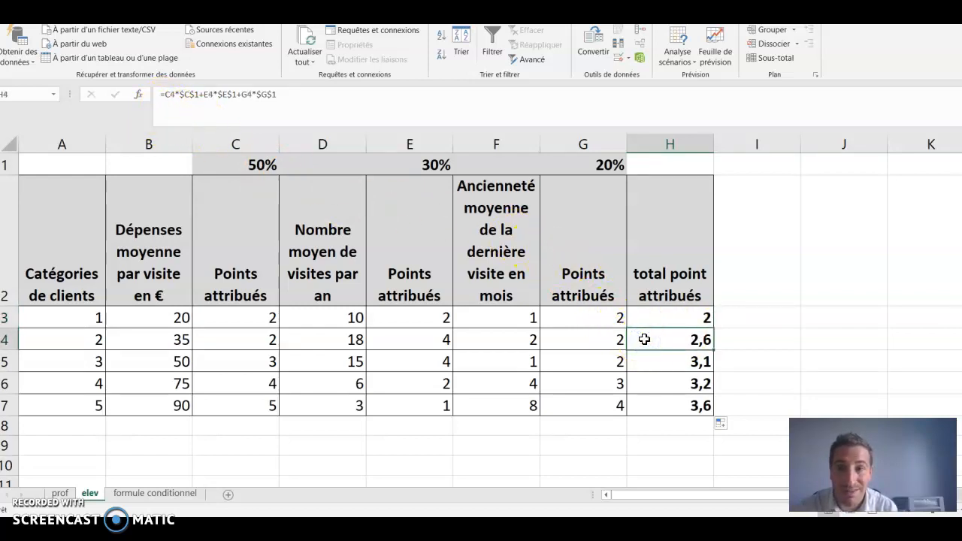
{"action": "left_click", "coordinate": [646, 362]}
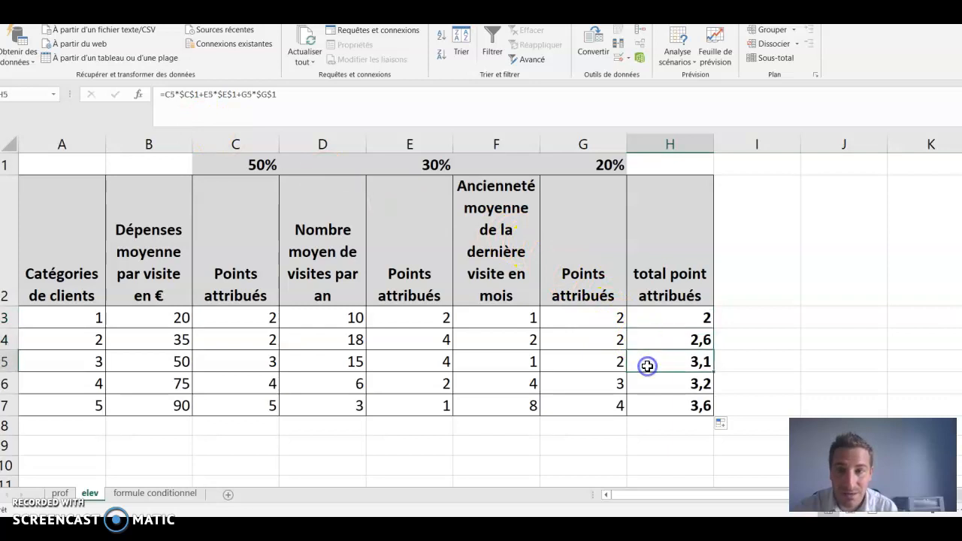
{"action": "left_click", "coordinate": [645, 338]}
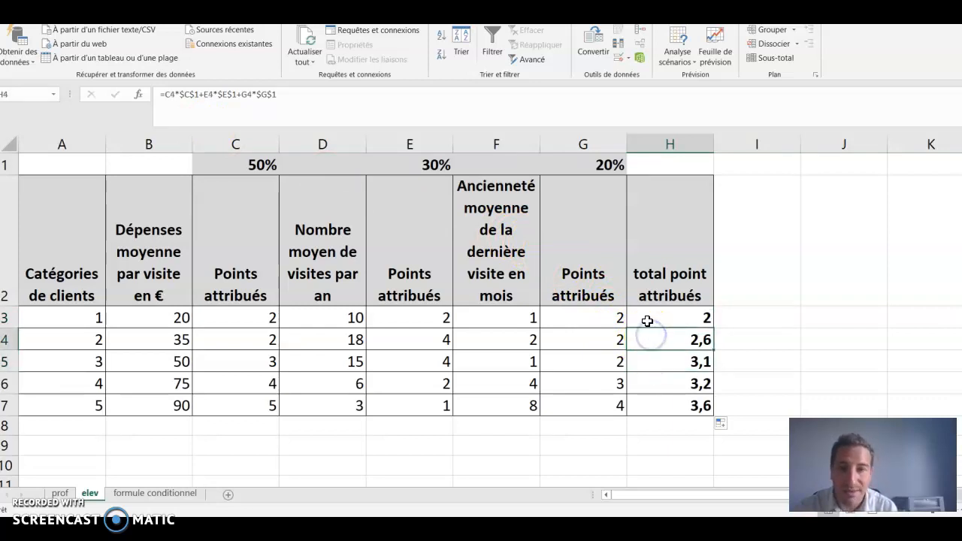
{"action": "left_click", "coordinate": [647, 319]}
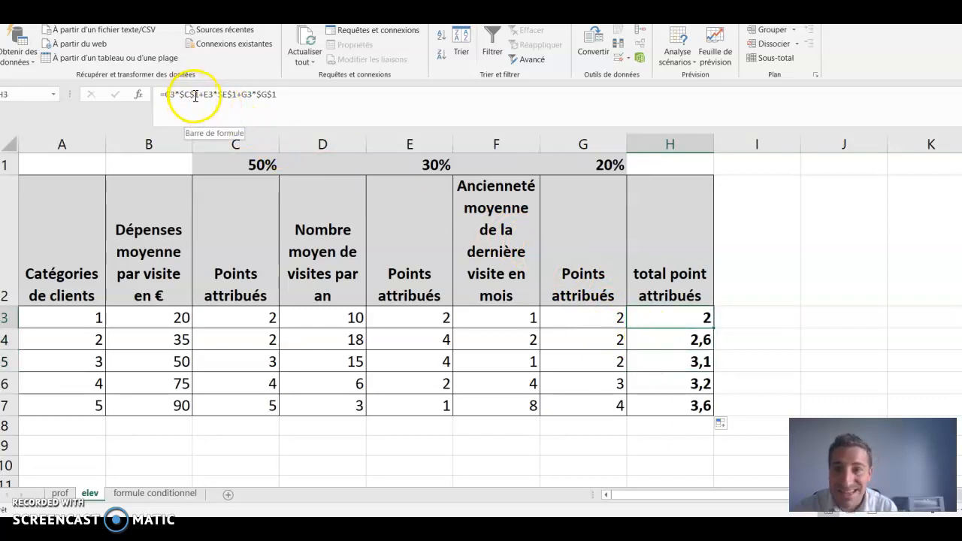
{"action": "left_click", "coordinate": [649, 339]}
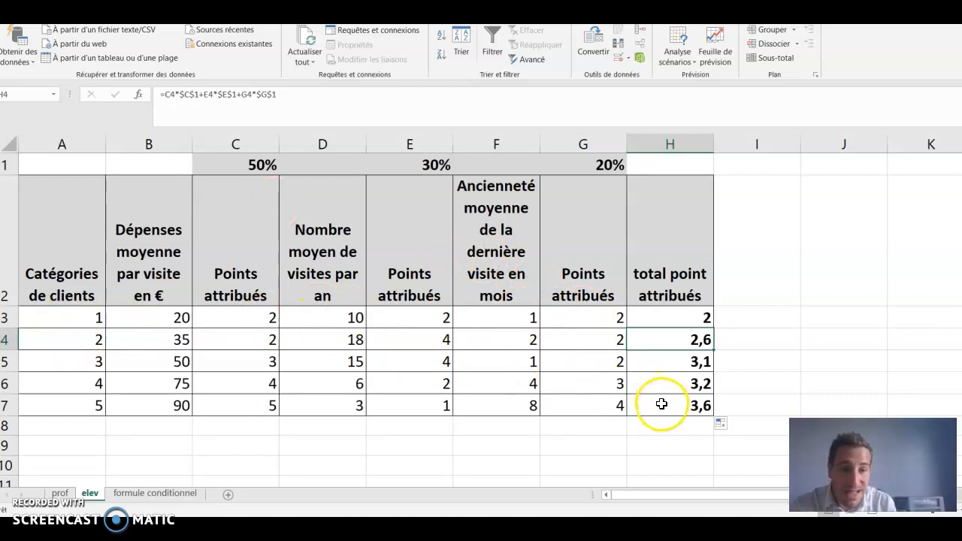
- Sort the client category rows A3:H7 by total point attribués, from largest to smallest (Du plus grand au plus petit)
{"action": "left_click_drag", "start_coordinate": [661, 404], "coordinate": [96, 318]}
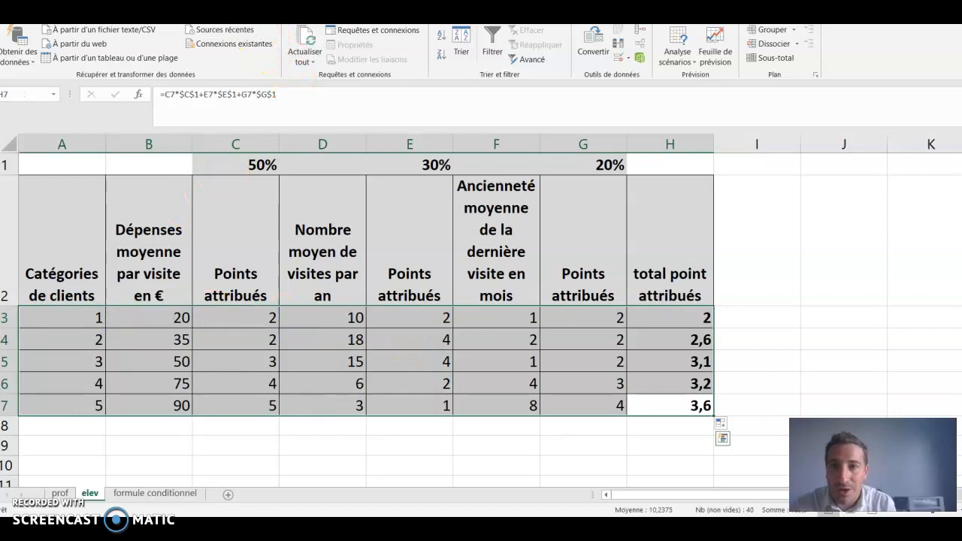
{"action": "left_click", "coordinate": [470, 49]}
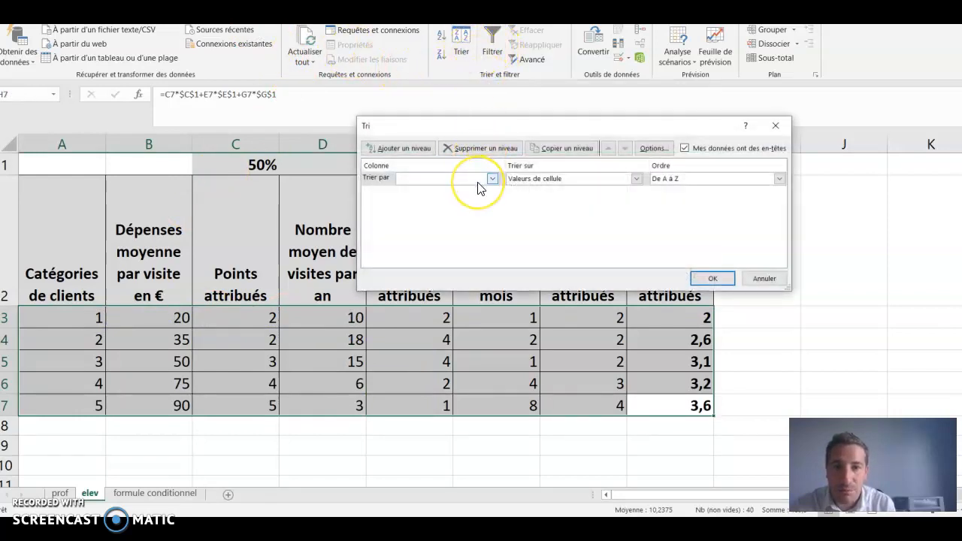
{"action": "left_click", "coordinate": [481, 180]}
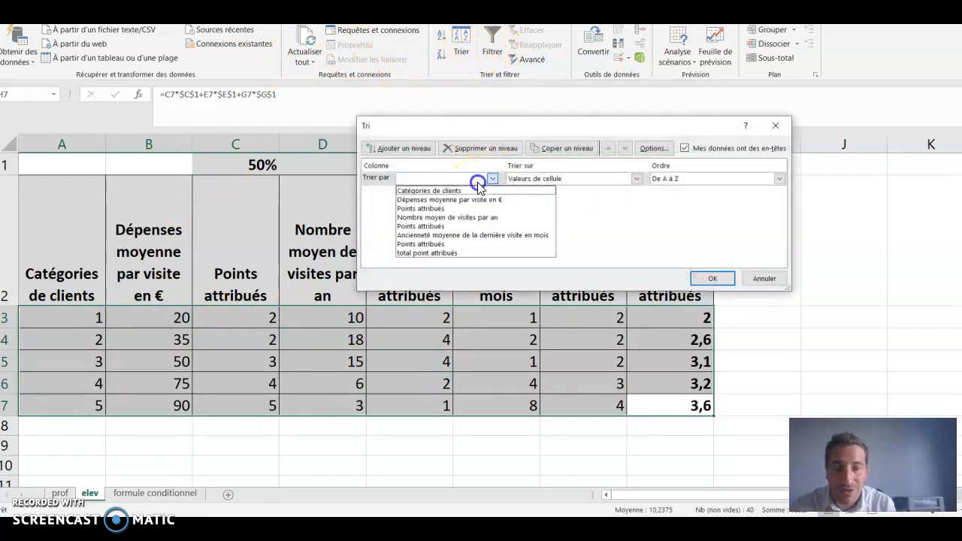
{"action": "left_click", "coordinate": [478, 253]}
{"action": "left_click", "coordinate": [690, 180]}
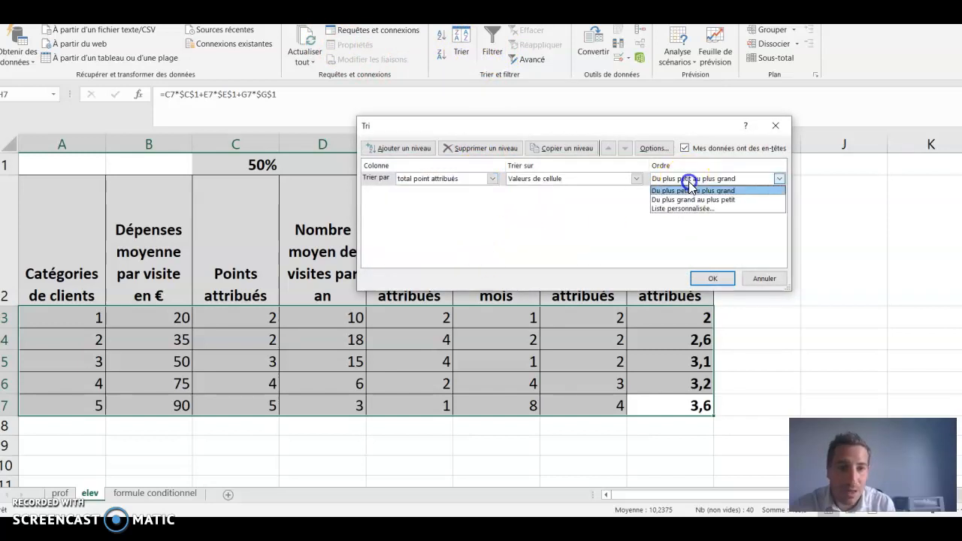
{"action": "left_click", "coordinate": [691, 199]}
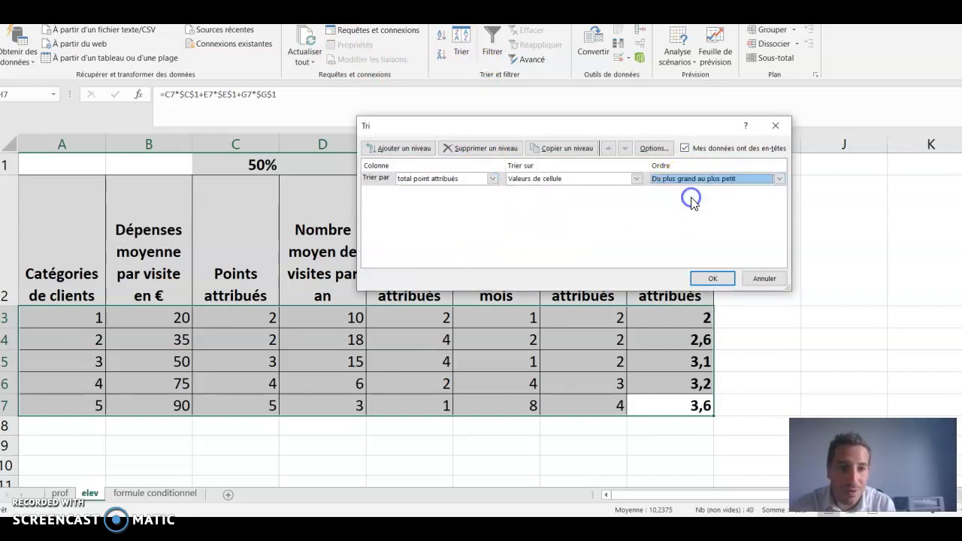
{"action": "left_click", "coordinate": [714, 277]}
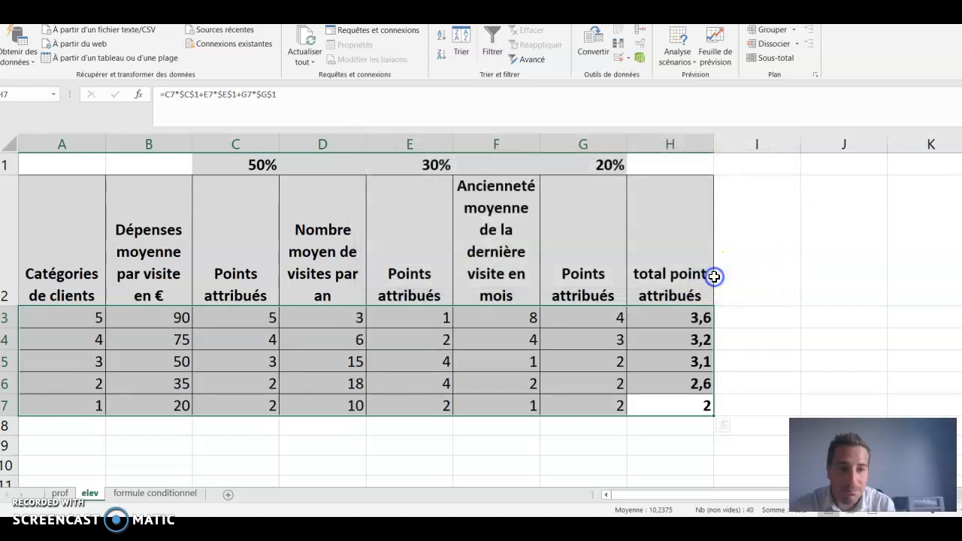
- Examine the two highest-ranked client categories in rows 3 and 4 and the total points in H3
{"action": "left_click", "coordinate": [753, 319]}
{"action": "double_click", "coordinate": [752, 319]}
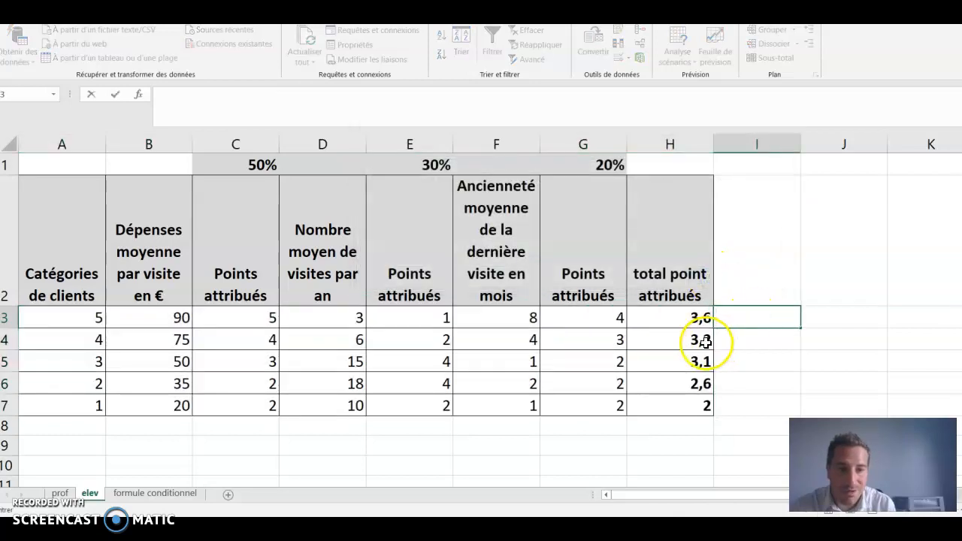
{"action": "left_click_drag", "start_coordinate": [701, 344], "coordinate": [90, 318]}
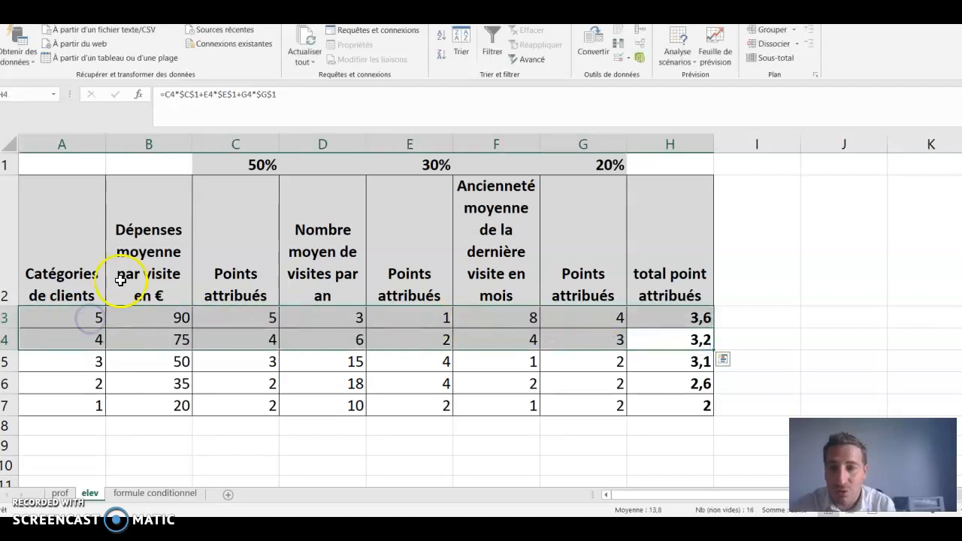
{"action": "left_click", "coordinate": [653, 323]}
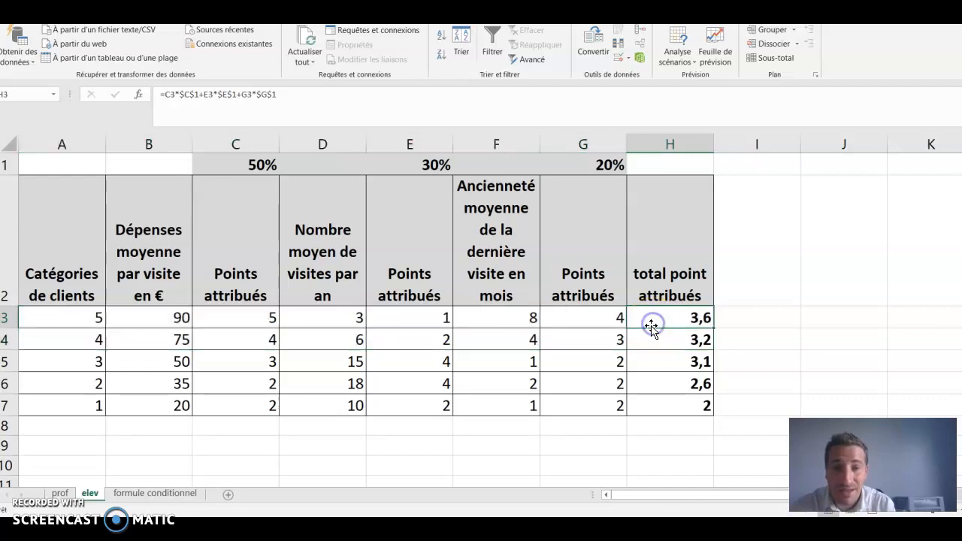